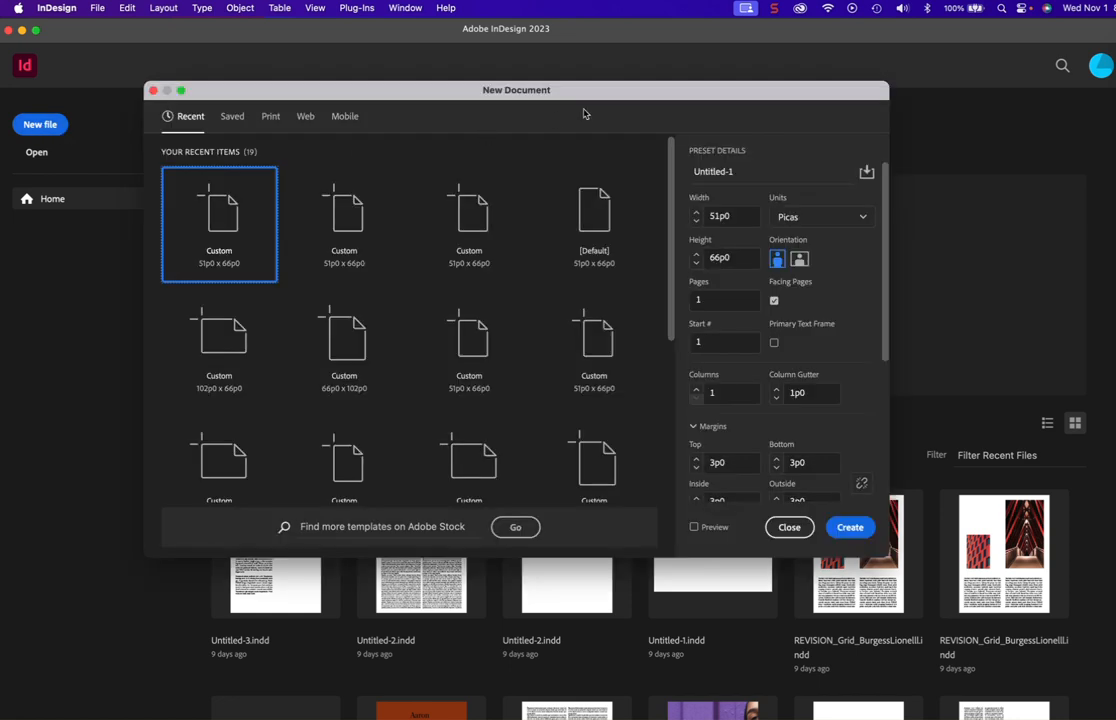
- Set the new document's units to inches, with 4 columns and a 12-point column gutter
left_click(863, 218)
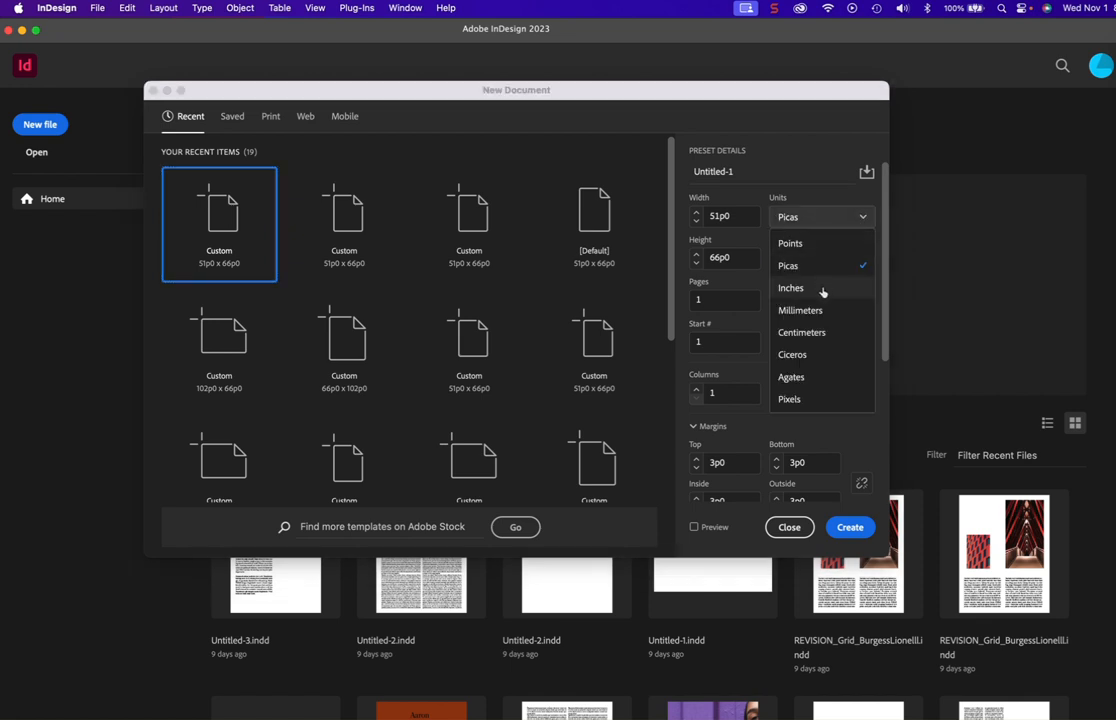
left_click(823, 289)
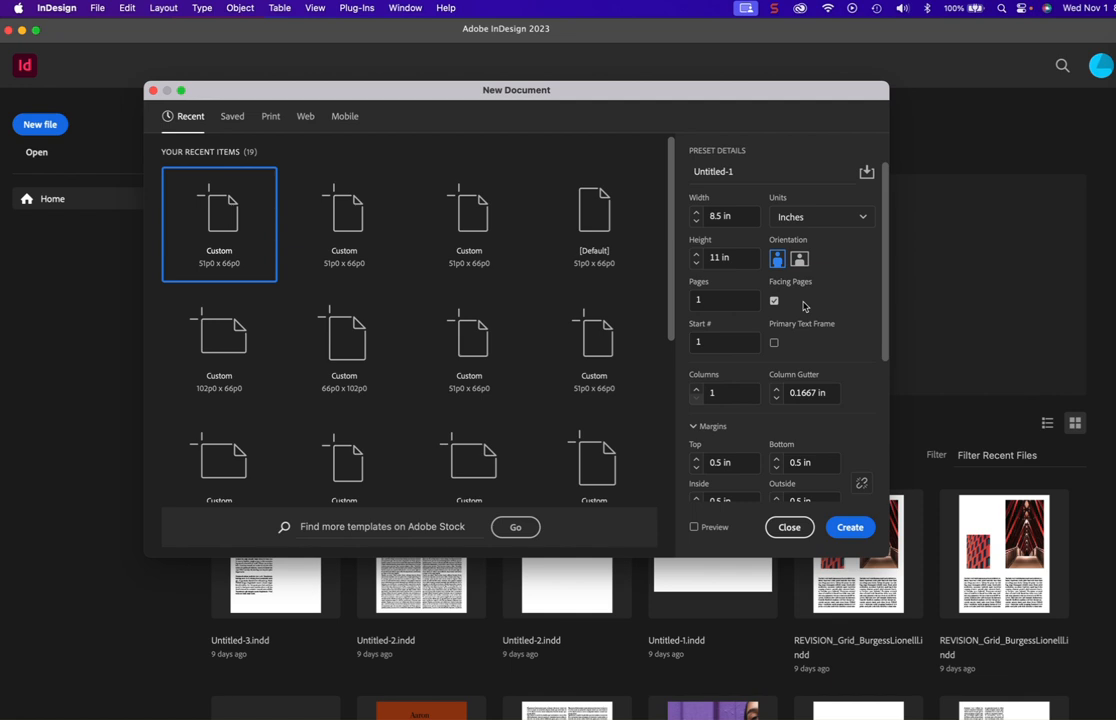
left_click(697, 394)
double_click(697, 391)
left_click_drag(828, 394, 783, 394)
type("12")
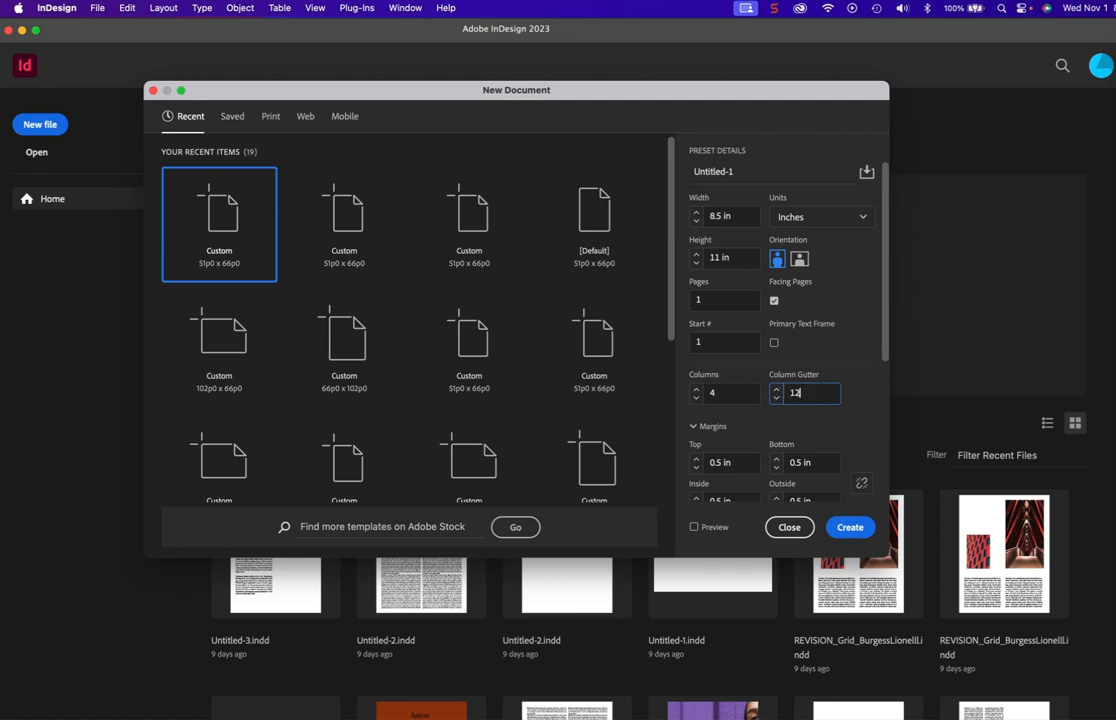
type(" points")
left_click(881, 403)
- Review the margin, bleed and slug settings and create the new document
scroll(837, 398, "down", 5)
scroll(838, 405, "up", 4)
scroll(837, 407, "down", 2)
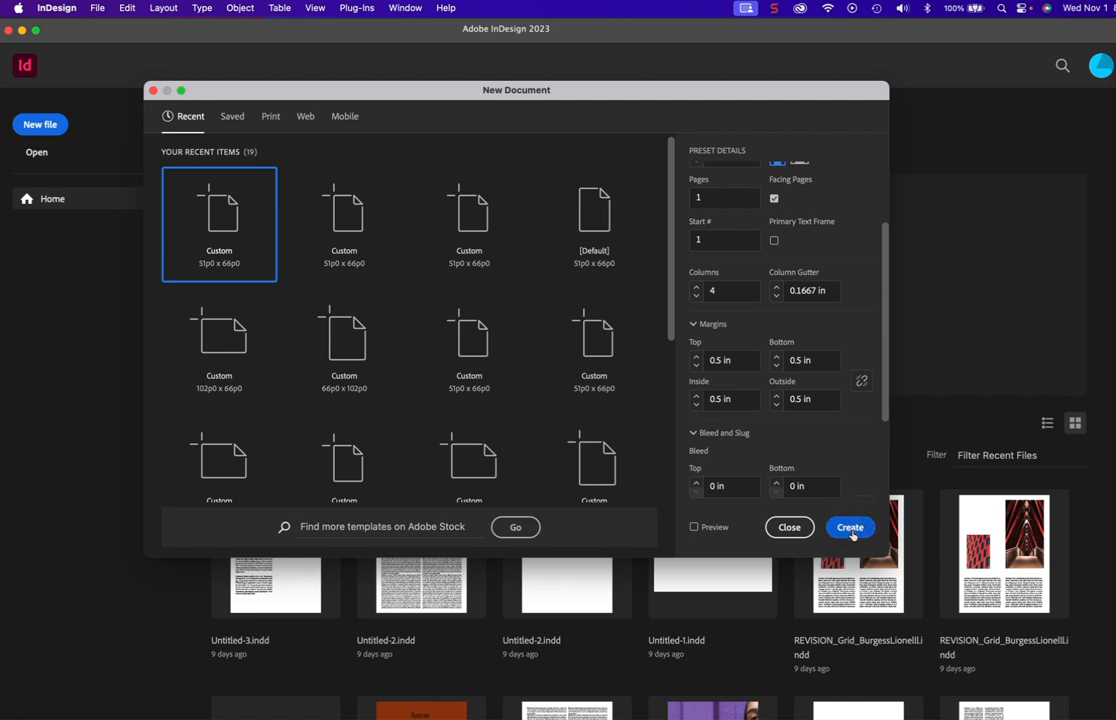
scroll(862, 465, "down", 3)
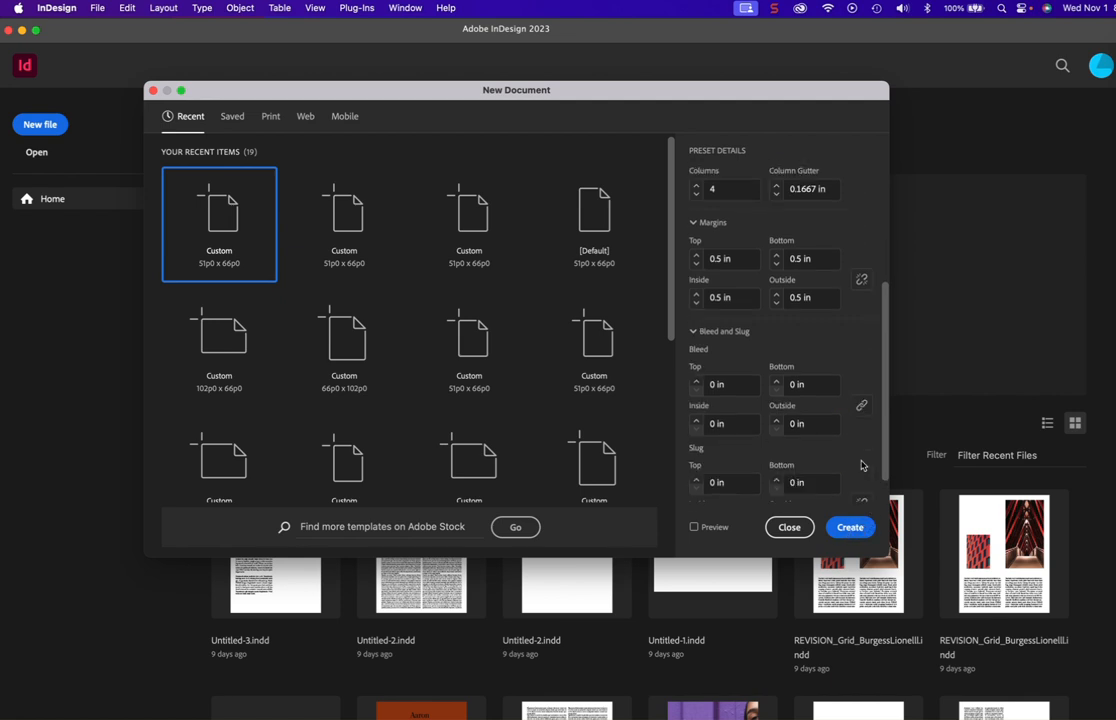
scroll(823, 425, "up", 6)
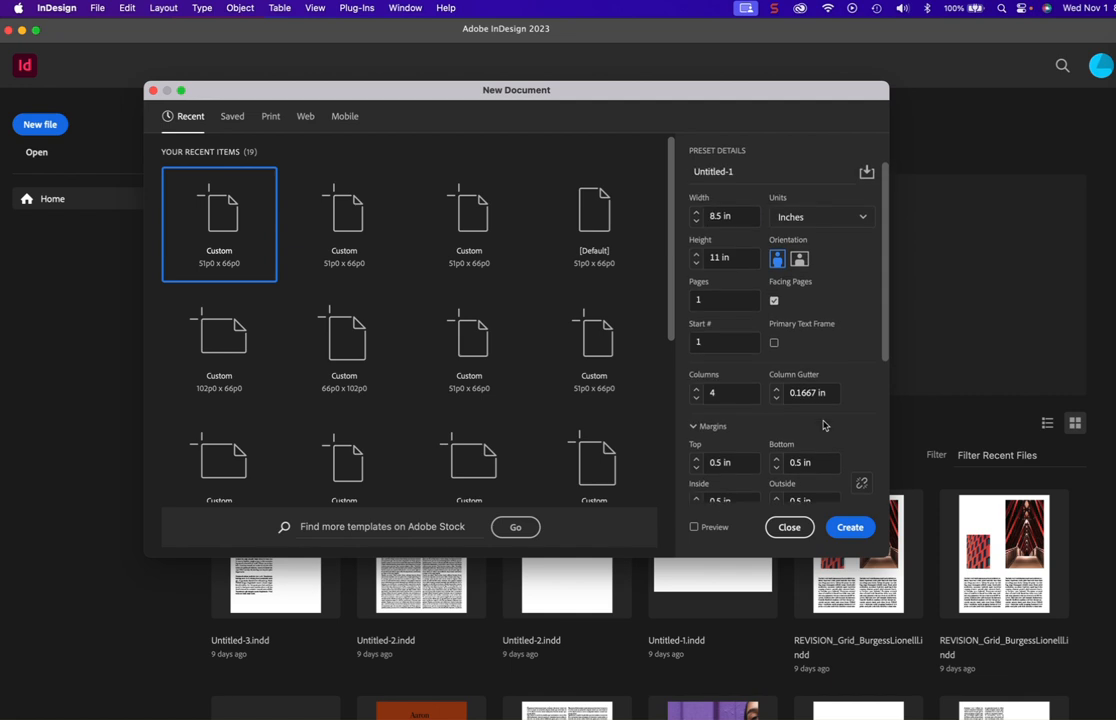
left_click(849, 529)
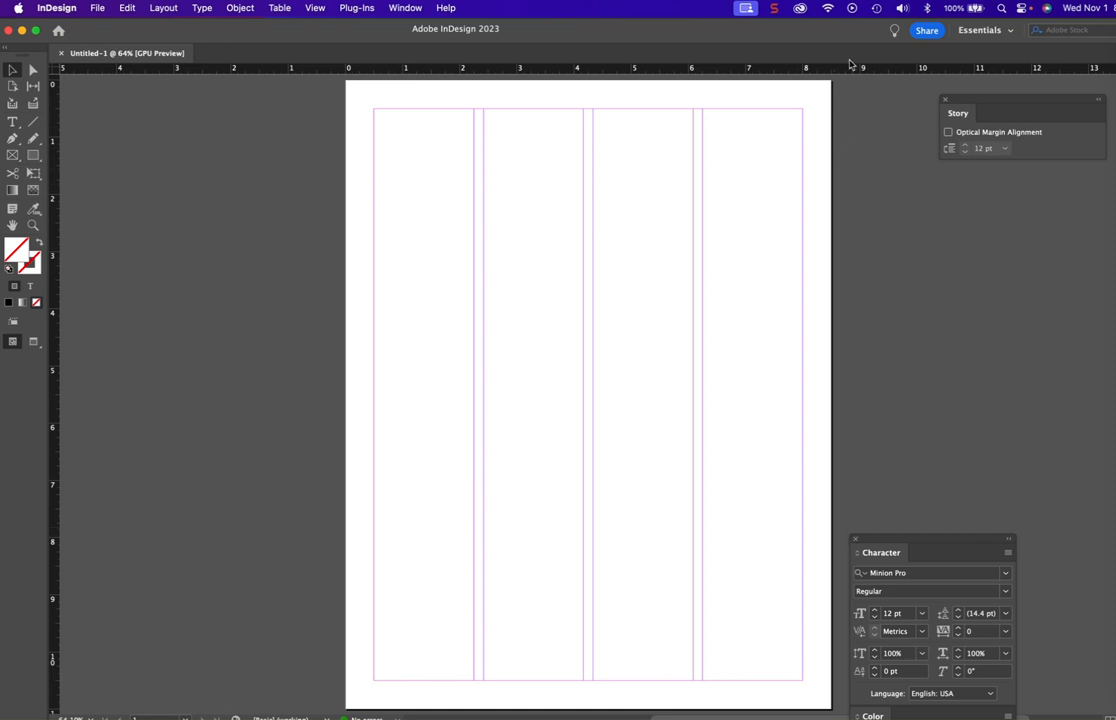
- Switch to the Typography workspace
mouse_move(851, 31)
left_mouse_down()
mouse_move(836, 31)
mouse_move(854, 29)
left_mouse_up()
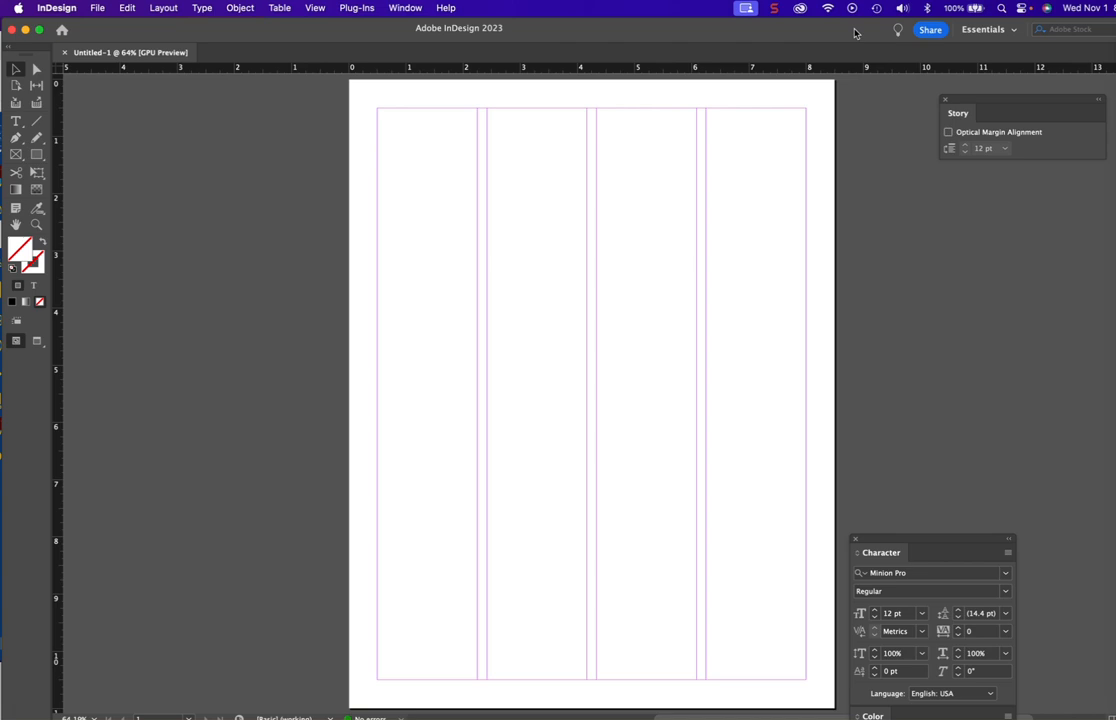
left_click(408, 7)
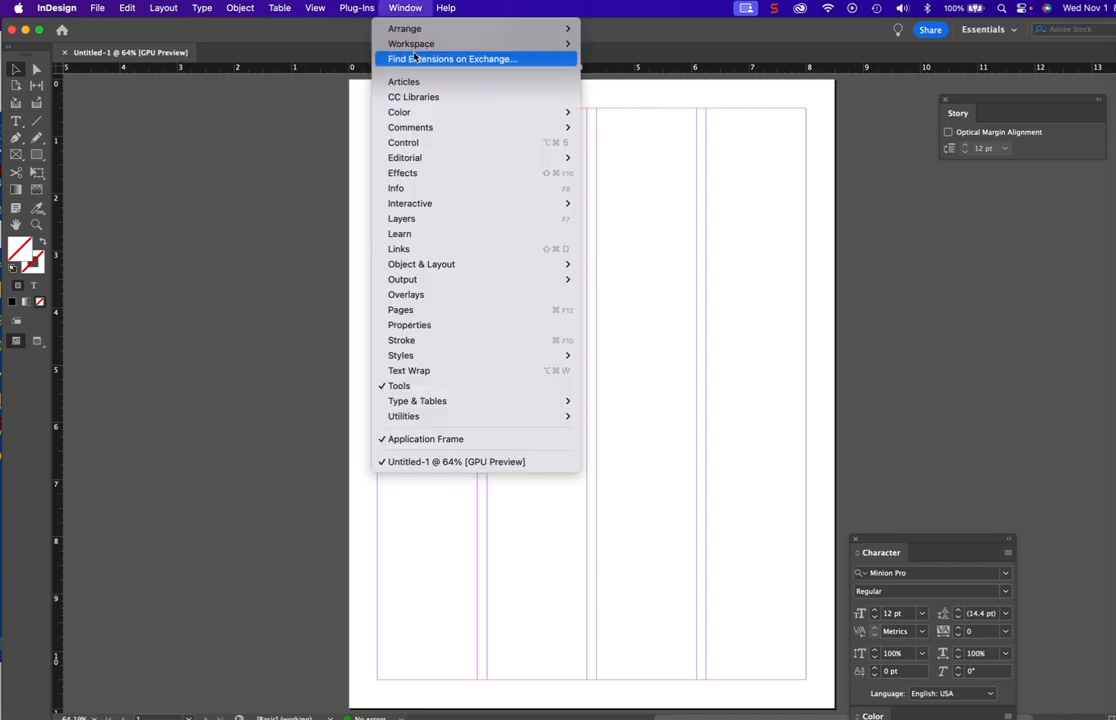
mouse_move(415, 46)
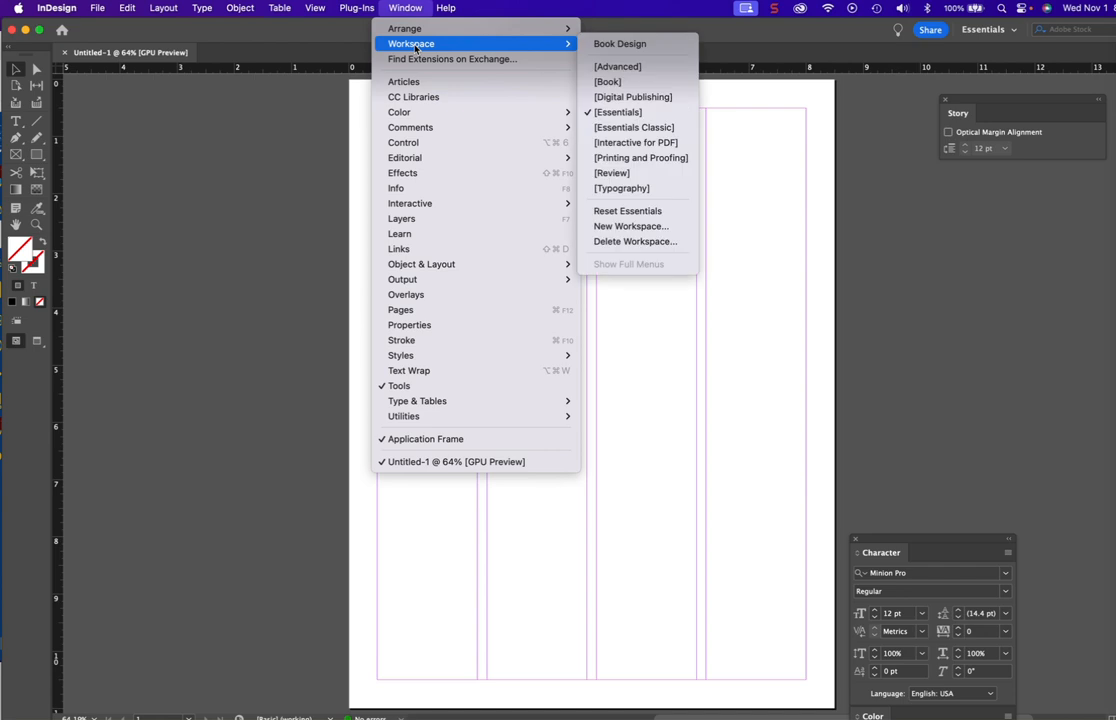
left_click(613, 189)
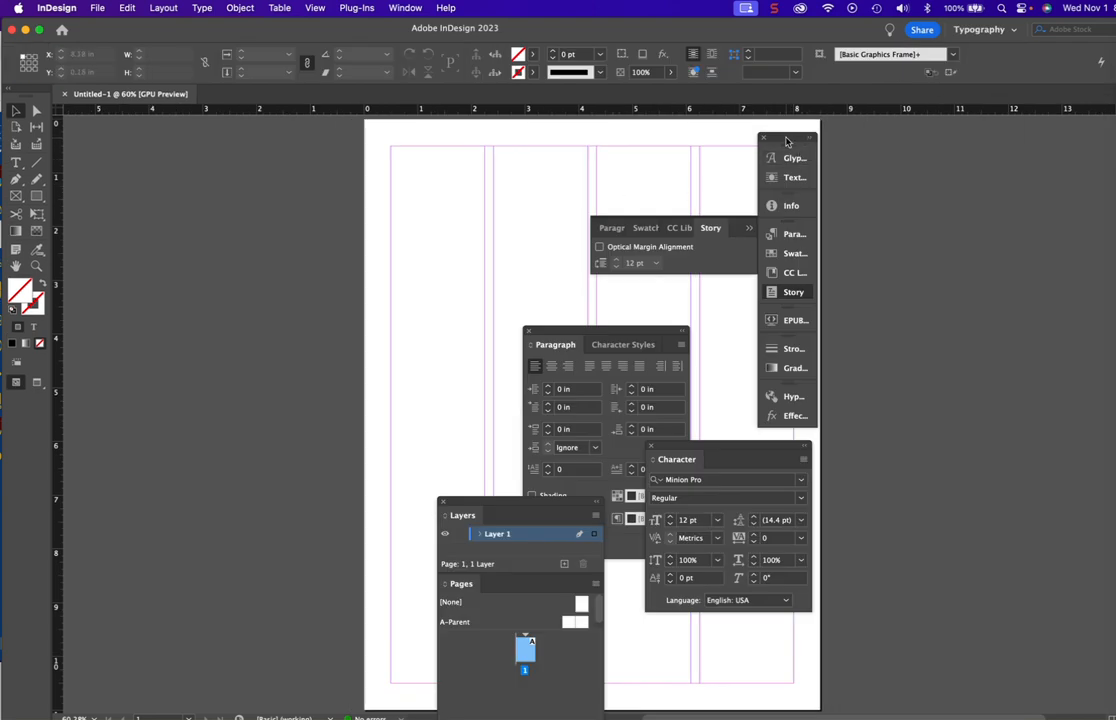
- Move the icon dock and the floating Paragraph, Character and Layers/Pages panels off the page
left_click_drag(787, 139, 1015, 129)
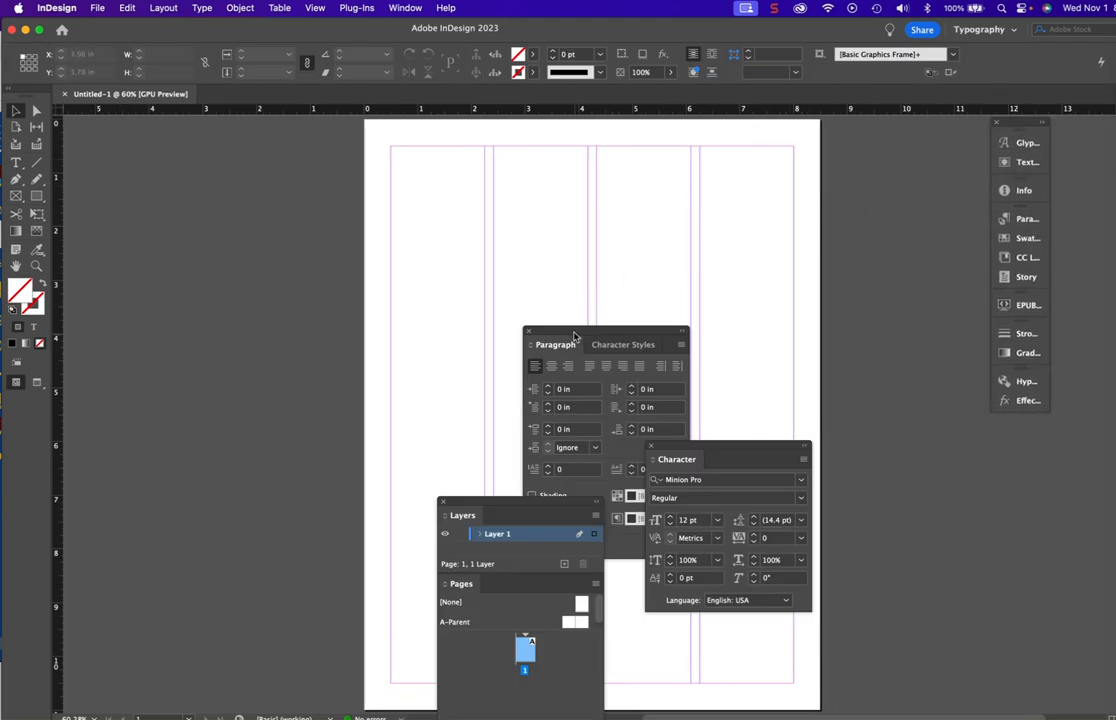
left_click_drag(574, 337, 979, 431)
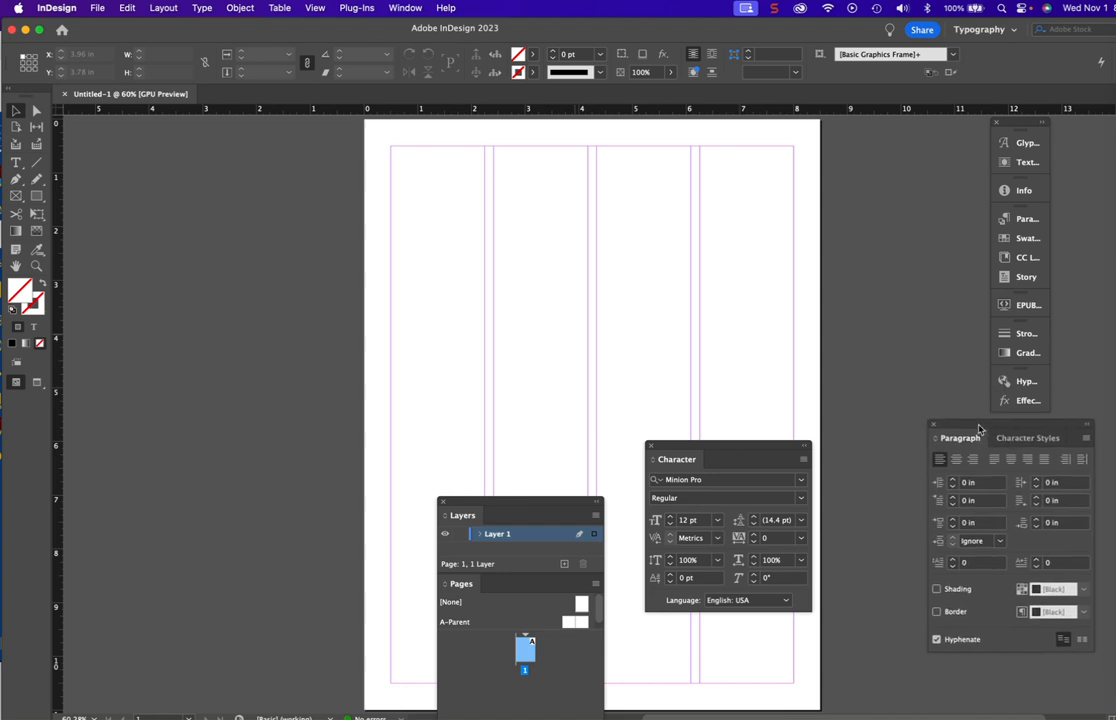
left_click_drag(675, 445, 866, 245)
left_click_drag(551, 504, 945, 132)
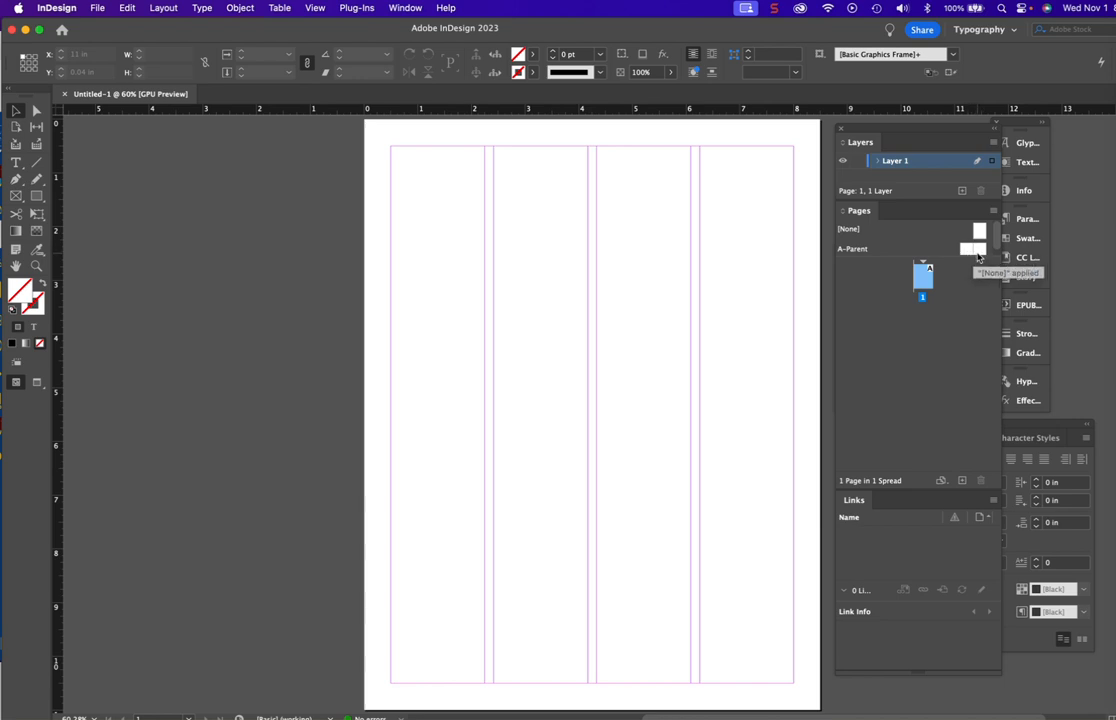
- Open the A-Parent spread for editing and bring both of its pages into view
double_click(978, 246)
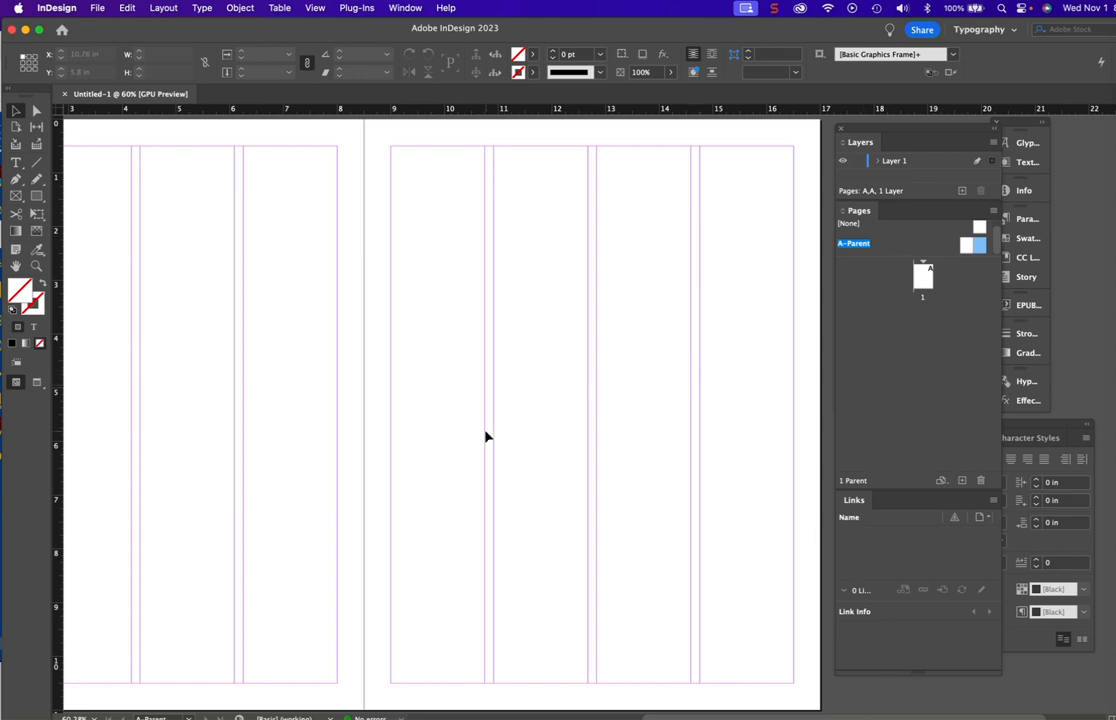
scroll(486, 437, "left", 5)
scroll(486, 437, "up", 2)
scroll(486, 437, "down", 1)
scroll(486, 437, "down", 1)
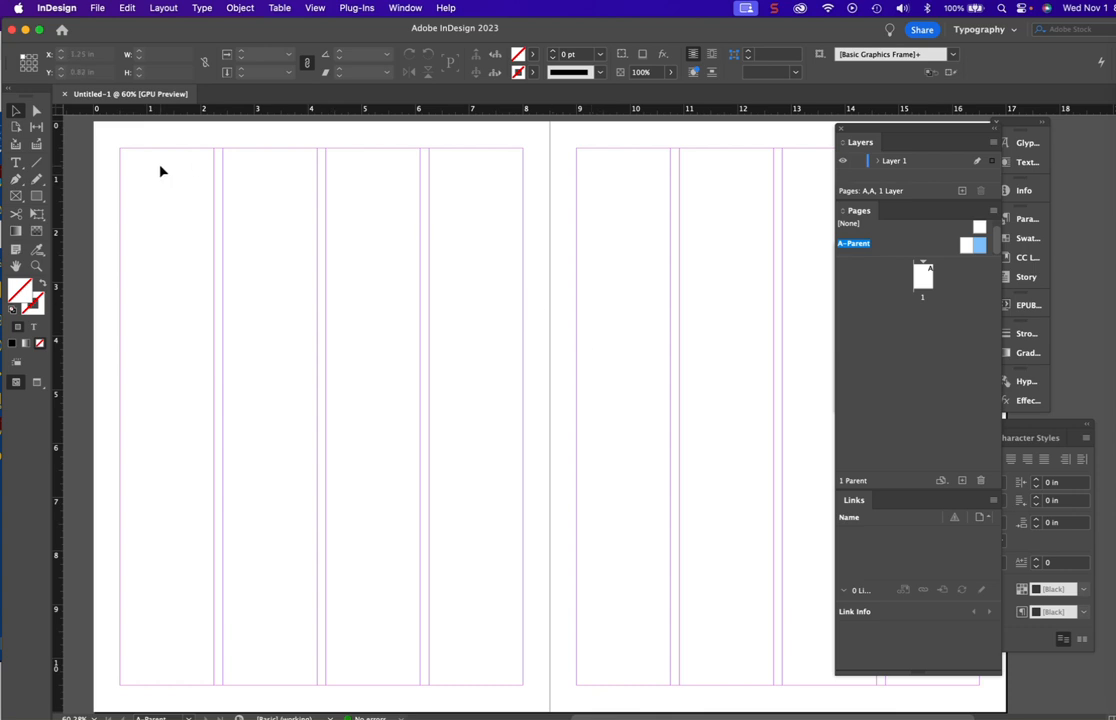
- In the grid preferences, set the baseline grid's view threshold to 50% and the document grid color to Light Blue
left_click(57, 8)
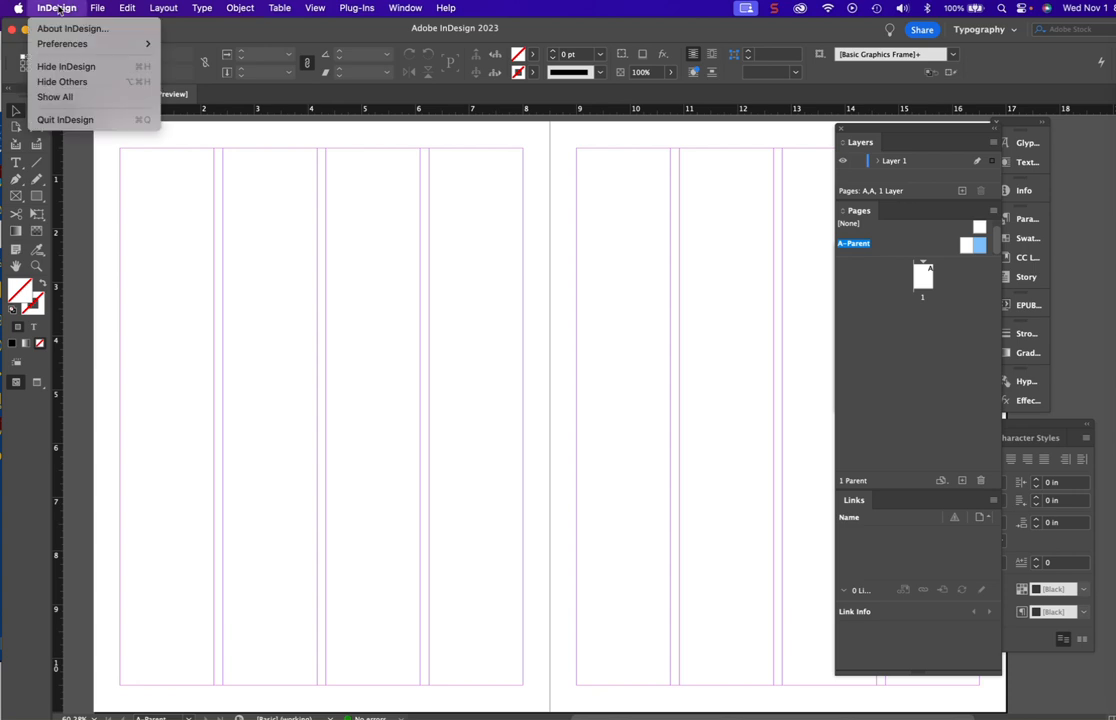
mouse_move(60, 46)
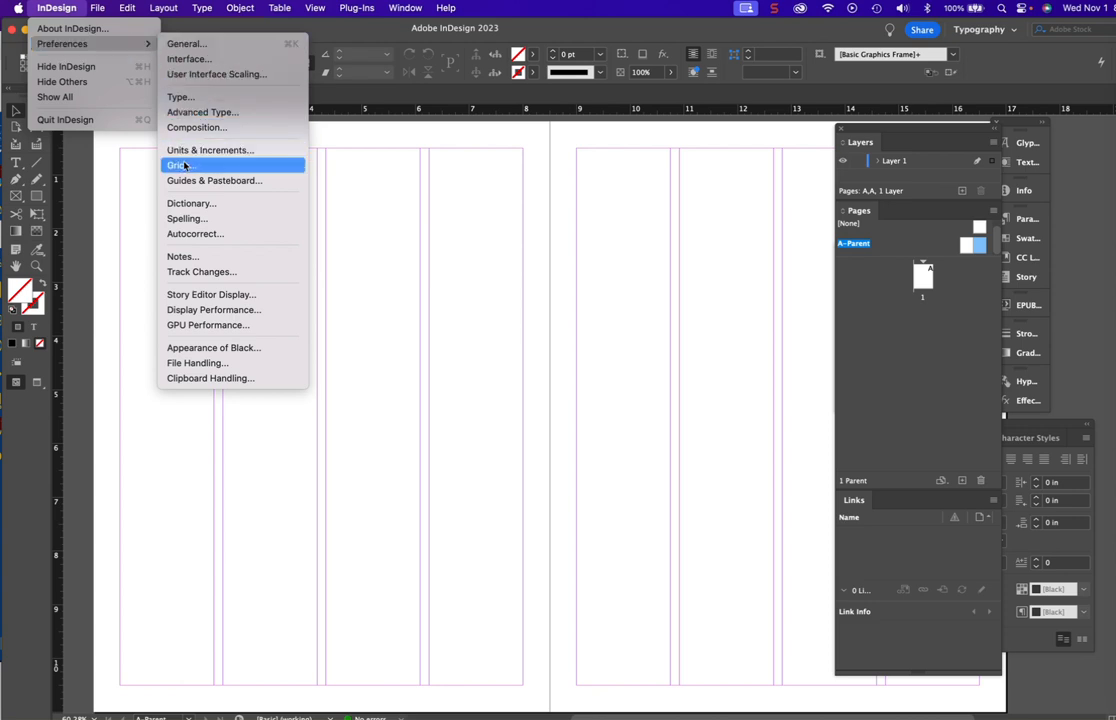
left_click(184, 166)
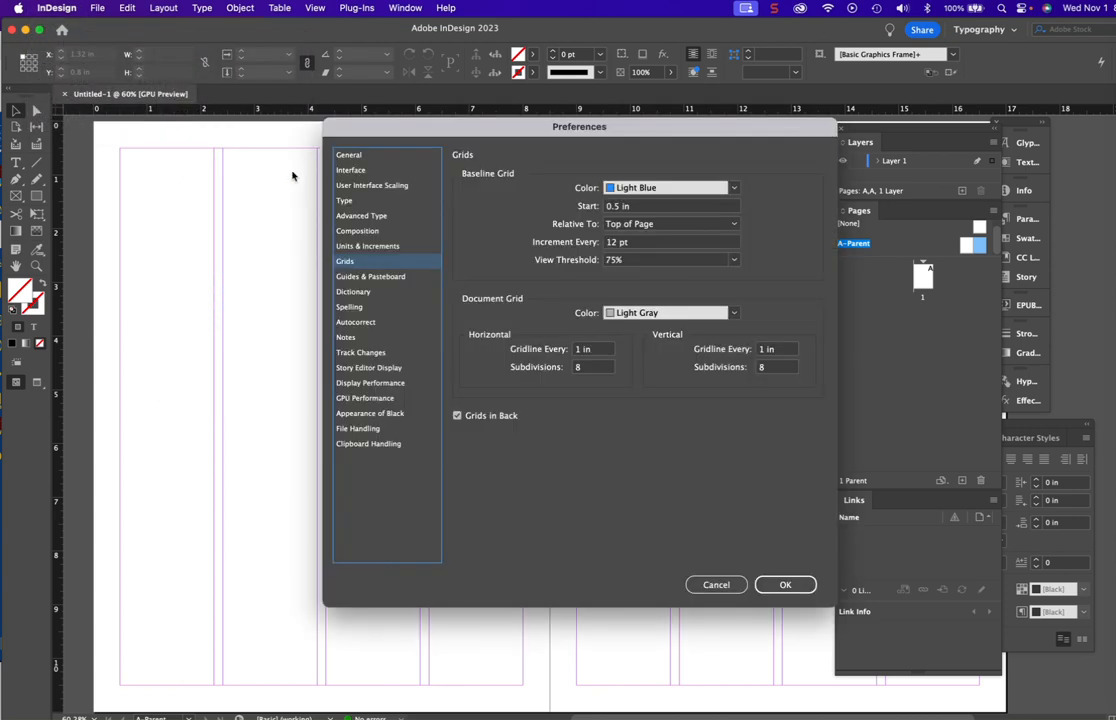
left_click_drag(642, 131, 557, 131)
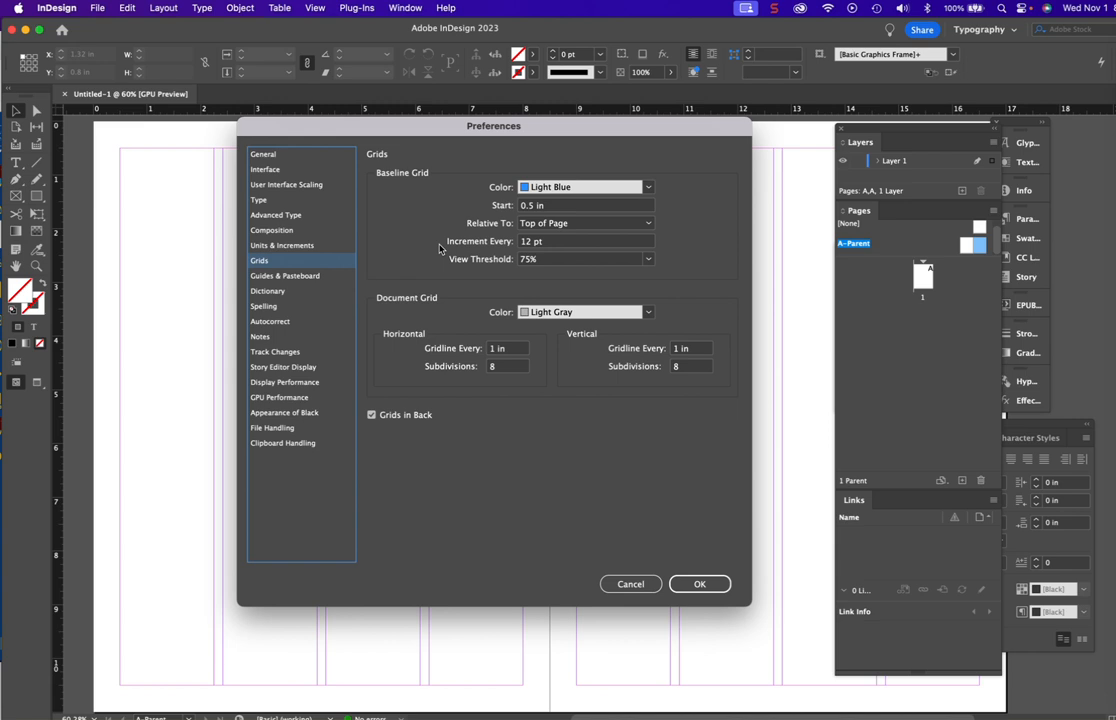
left_click(648, 260)
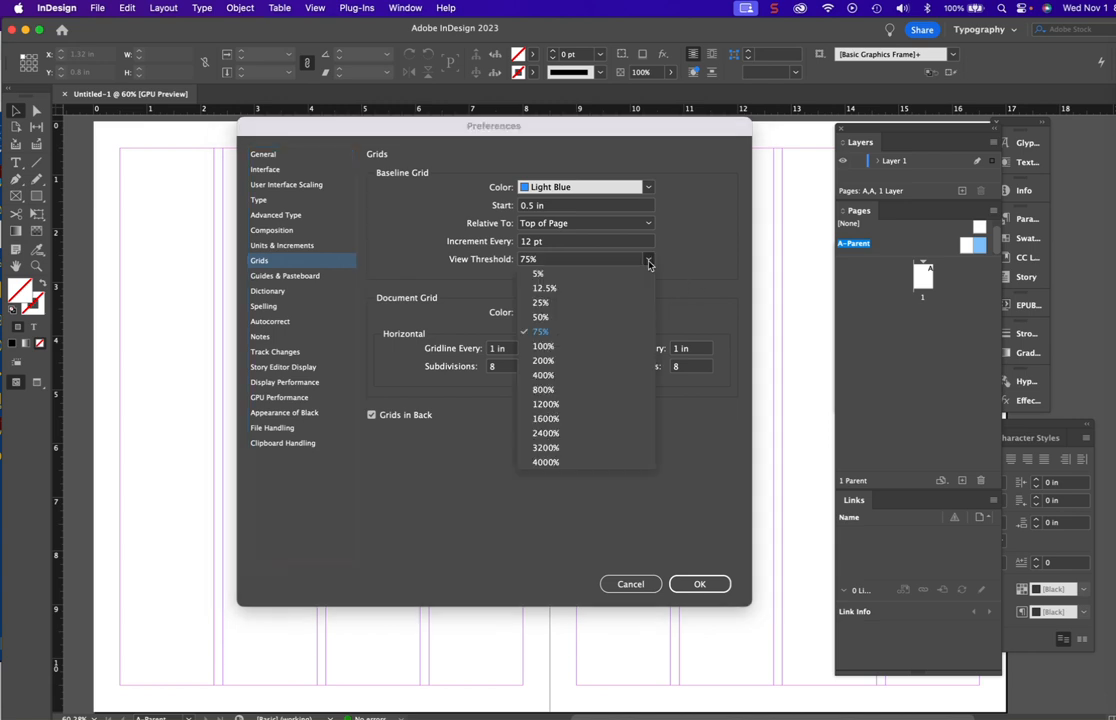
left_click(562, 320)
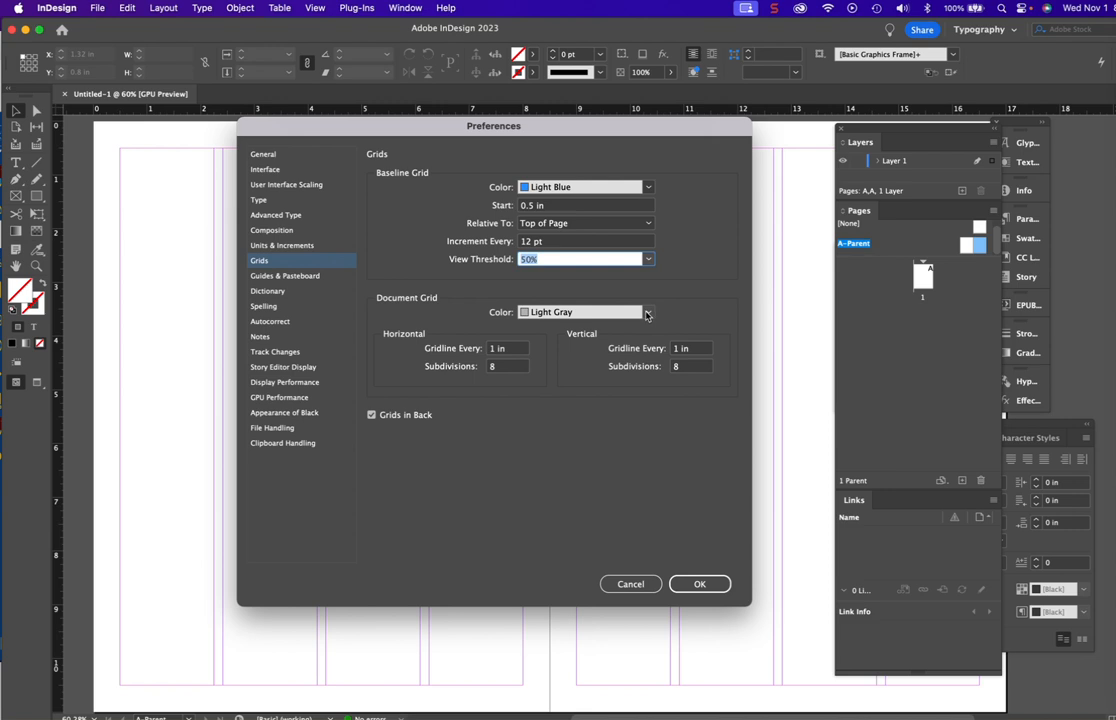
left_click(566, 312)
left_click(573, 332)
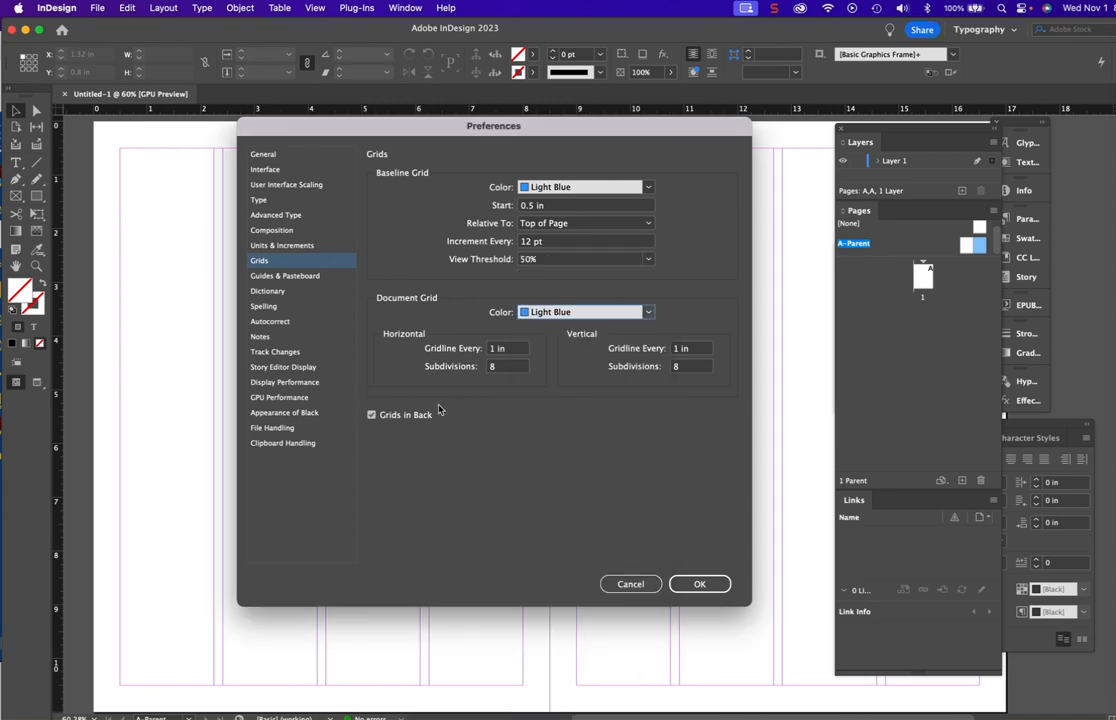
left_click(372, 416)
left_click(372, 416)
left_click(689, 588)
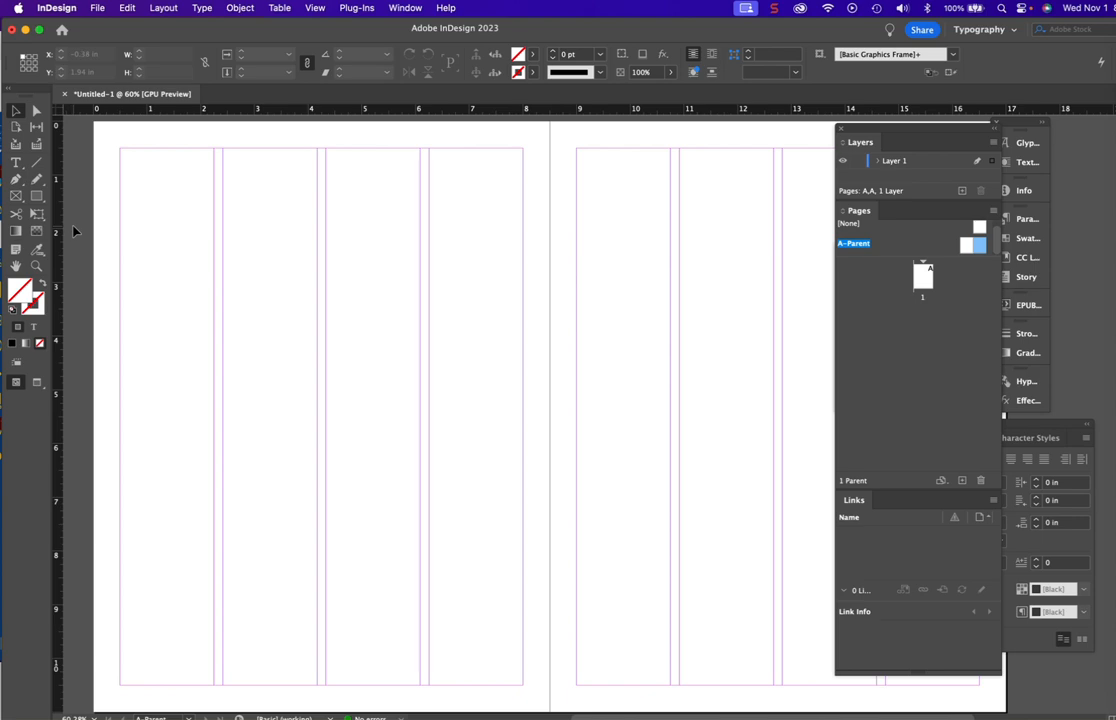
- Show the baseline grid on the parent spread
left_click(315, 8)
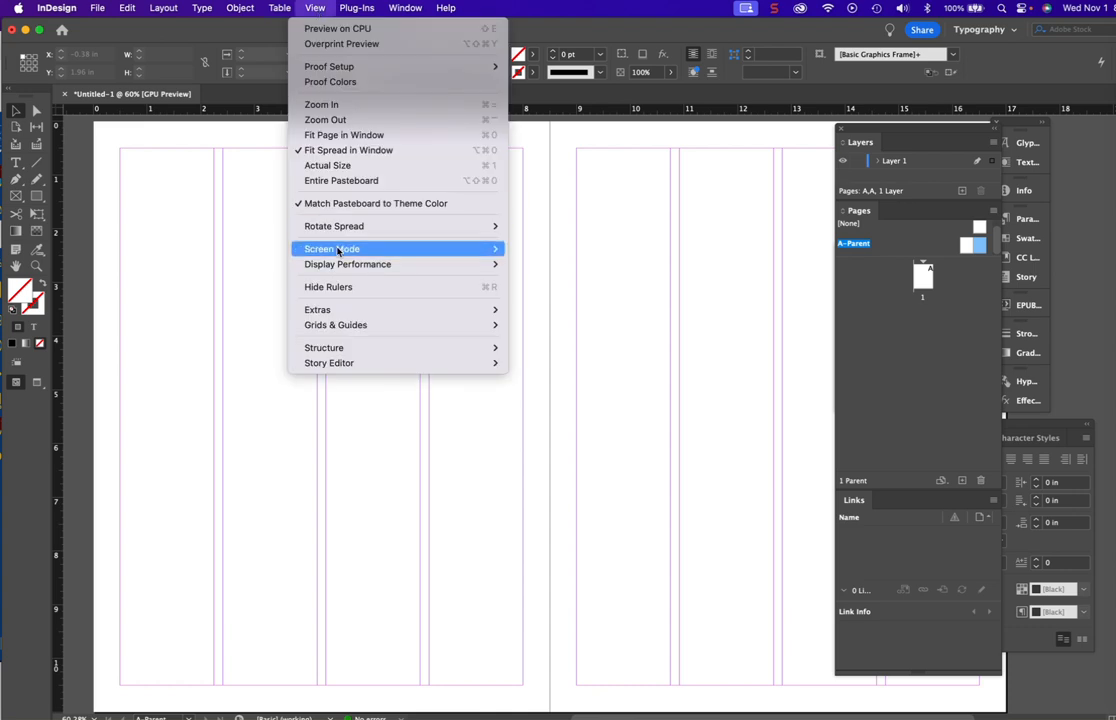
mouse_move(348, 333)
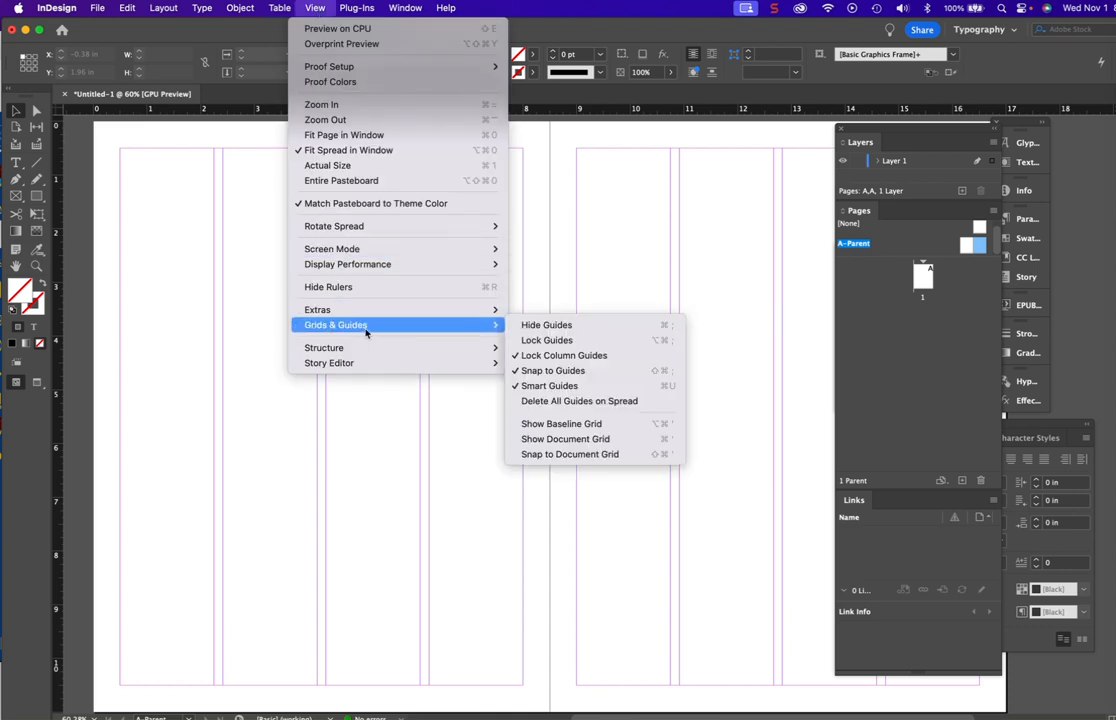
left_click(528, 424)
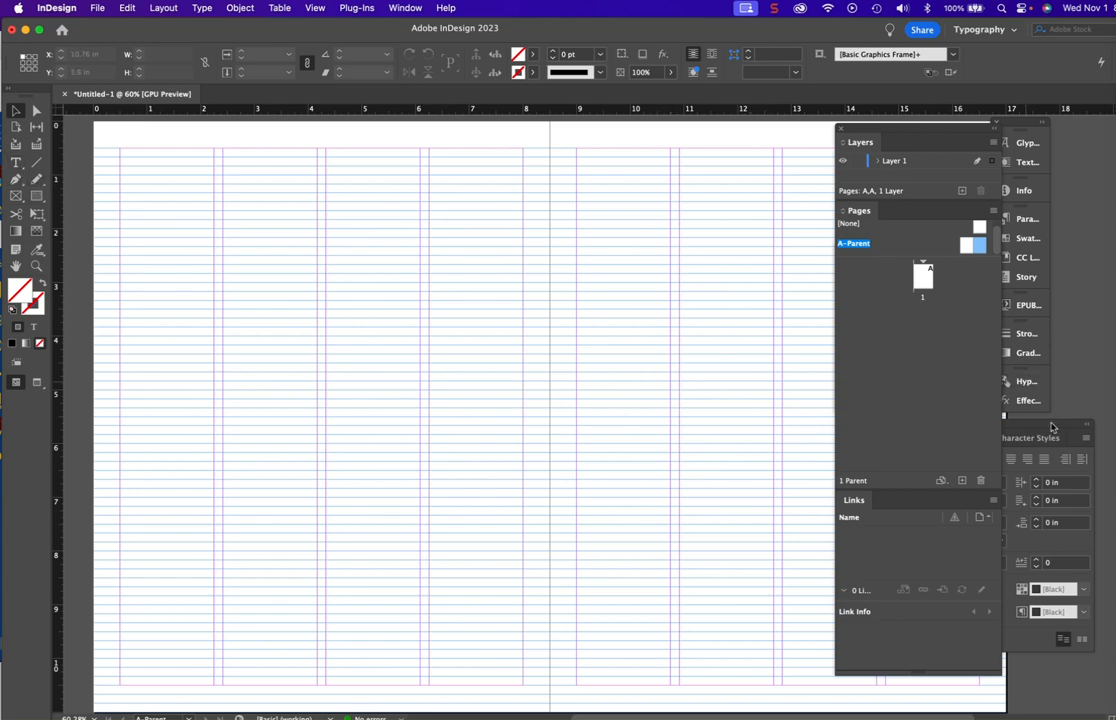
- Rearrange the floating Paragraph, Layers/Pages and Character panels so the character settings are accessible
mouse_move(1058, 430)
left_mouse_down()
mouse_move(902, 368)
mouse_move(875, 342)
mouse_move(865, 296)
mouse_move(1061, 425)
left_mouse_up()
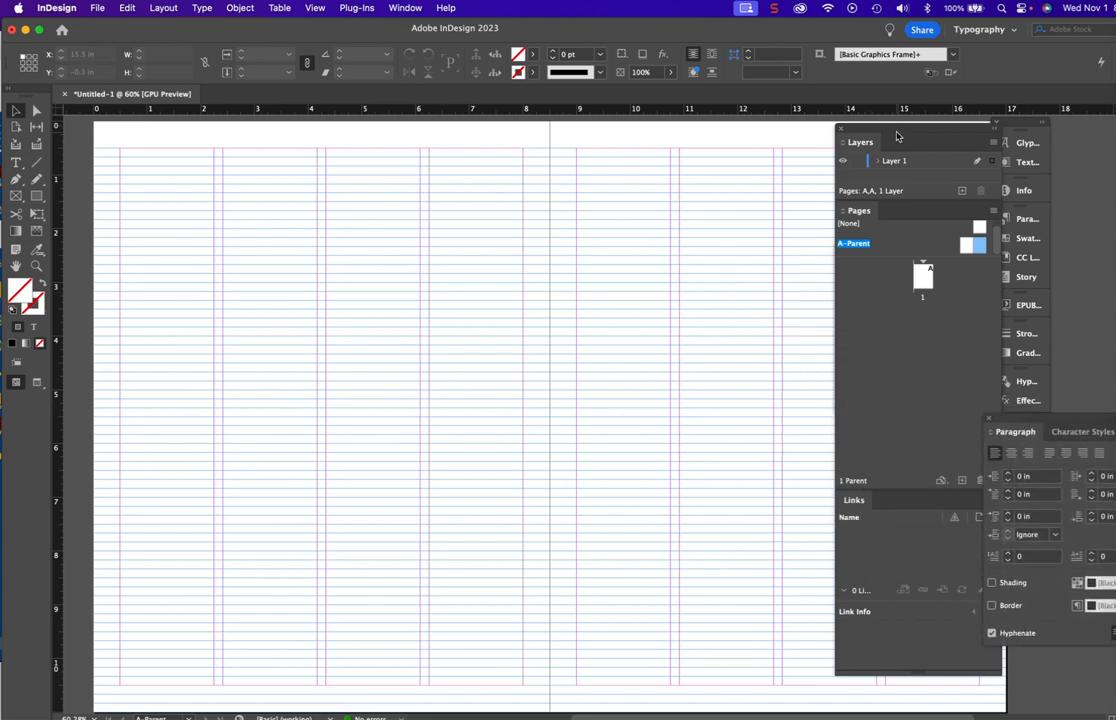
left_click_drag(891, 136, 873, 477)
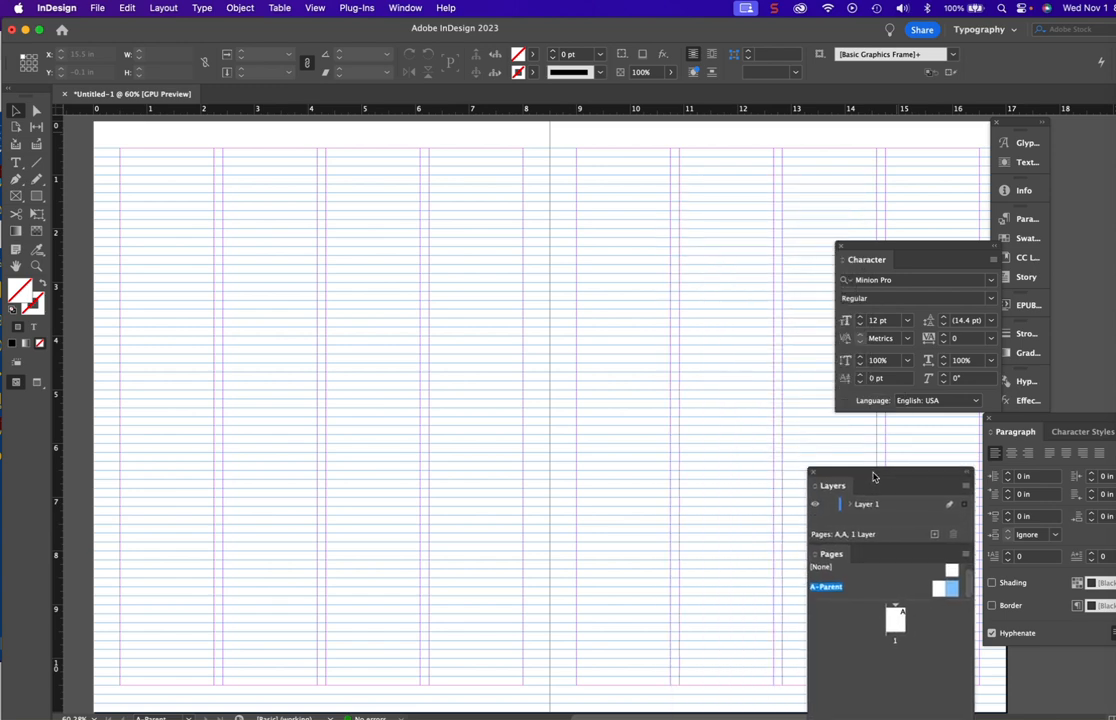
left_click_drag(926, 252, 845, 182)
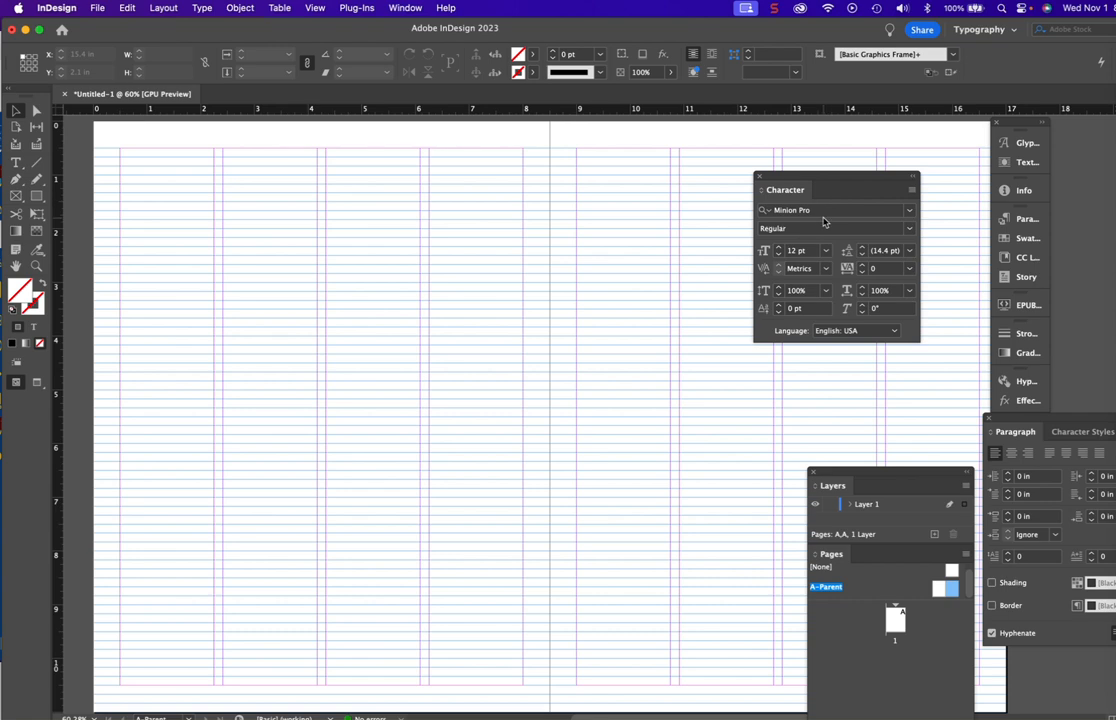
- Set the font size to 10 pt and draw a full-height text frame across the first two columns of the left parent page
left_click(779, 255)
left_click(779, 255)
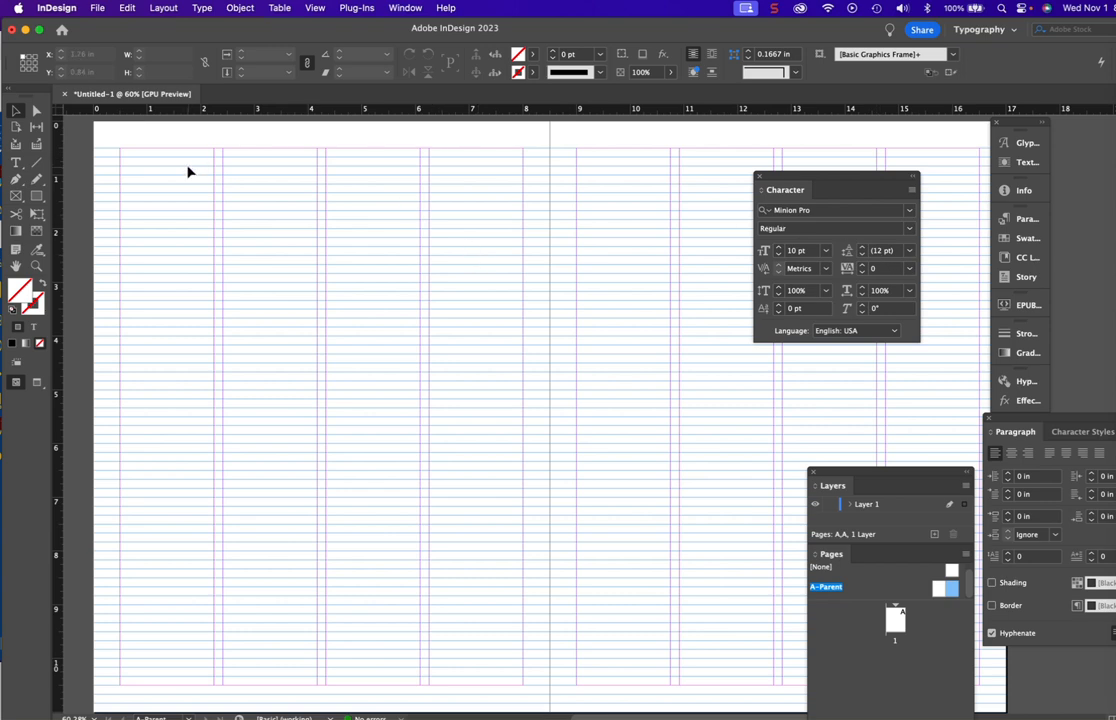
left_click(15, 162)
left_click(122, 153)
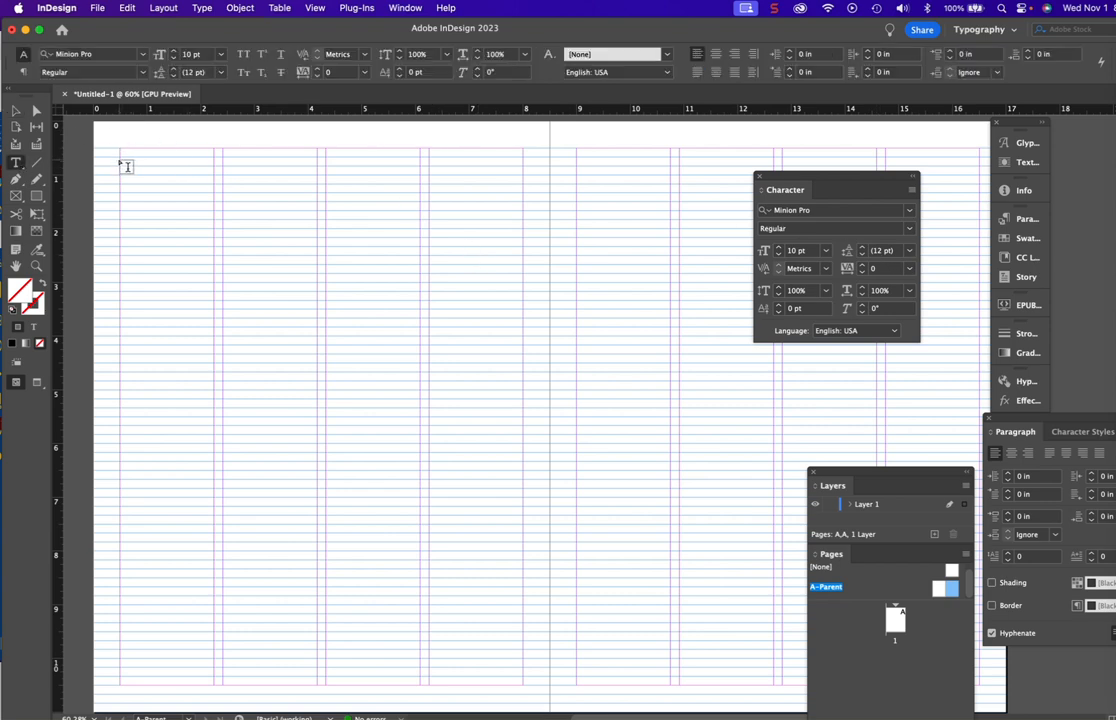
left_click_drag(128, 154, 317, 684)
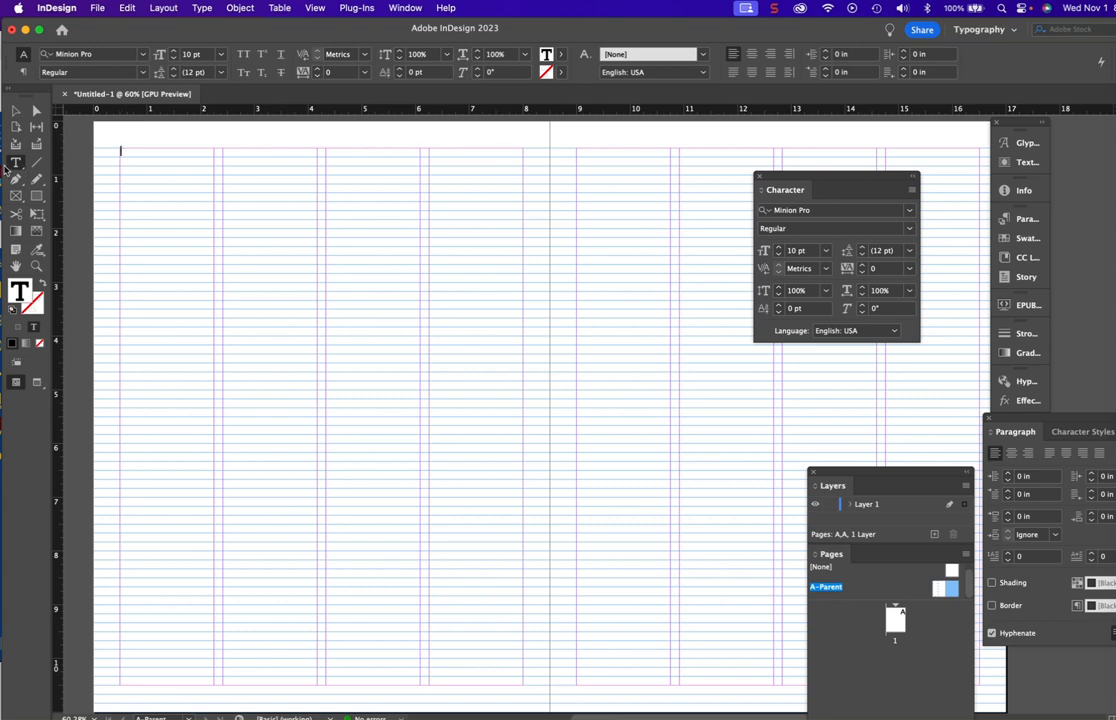
- Fill the text frame on the left parent page with placeholder text
left_click(22, 169)
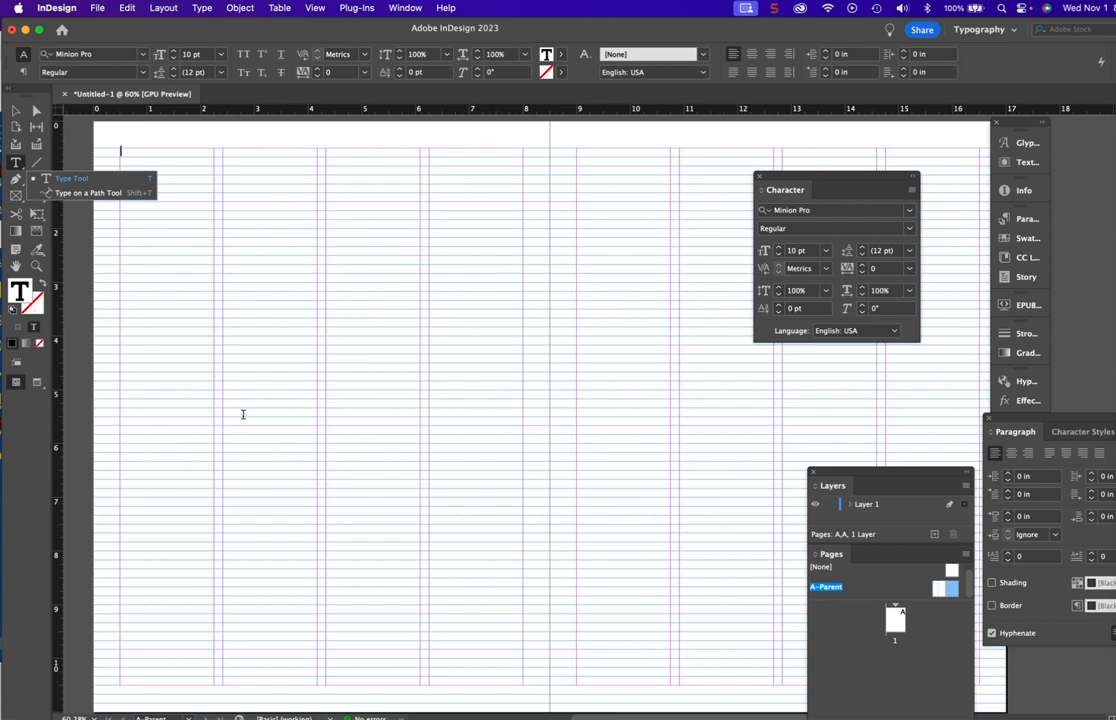
left_click(206, 8)
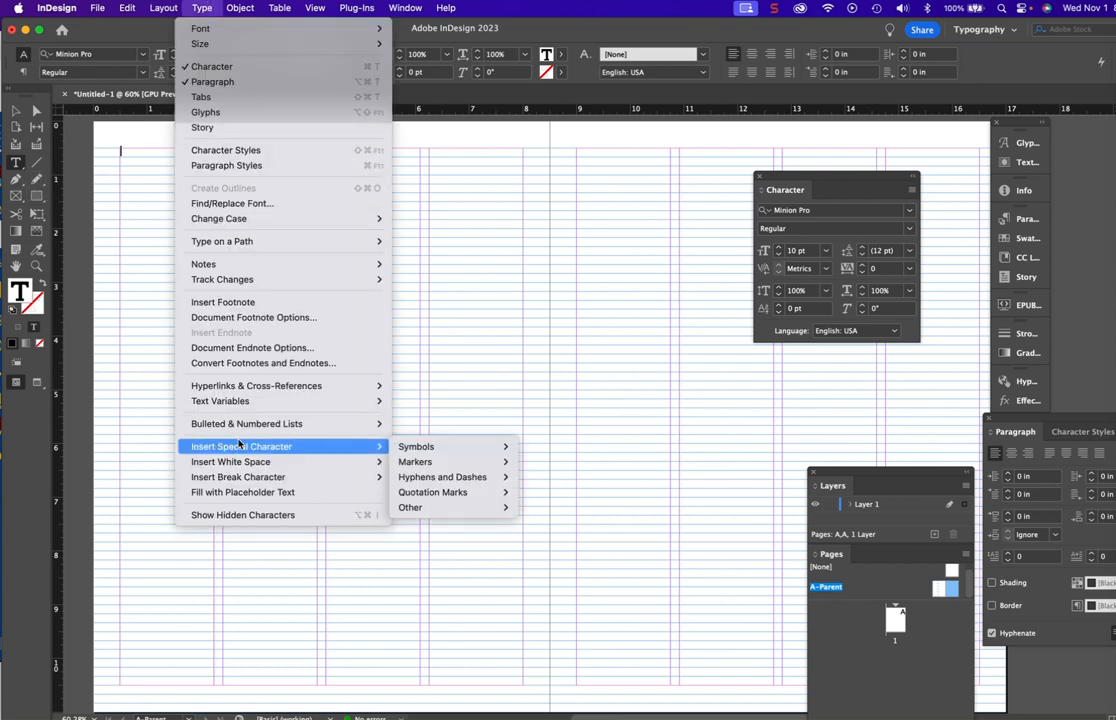
left_click(241, 492)
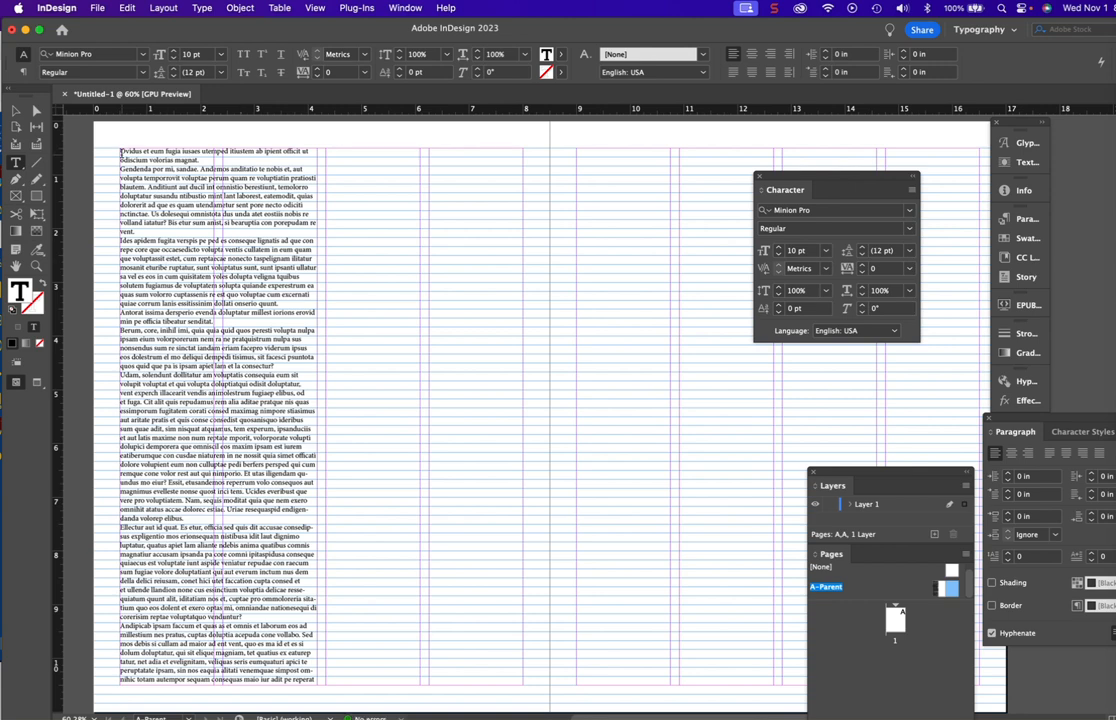
- Bring the Paragraph panel closer to the text and justify all the placeholder text with its last lines aligned left
left_click_drag(121, 151, 436, 693)
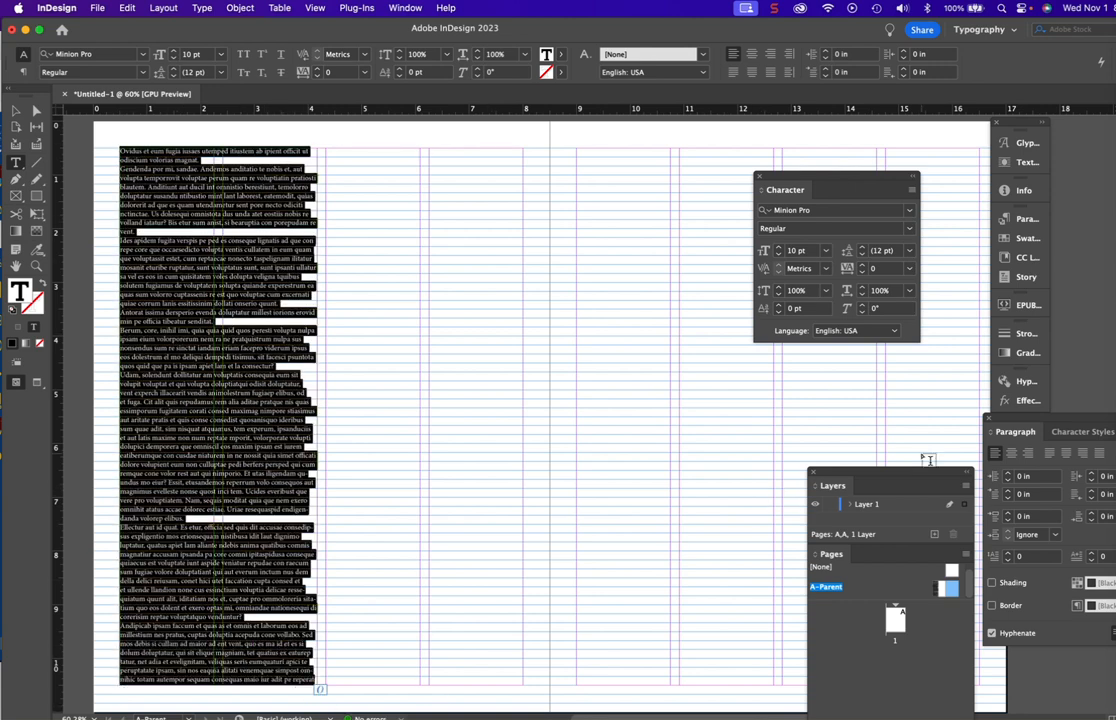
left_click_drag(1034, 417, 636, 222)
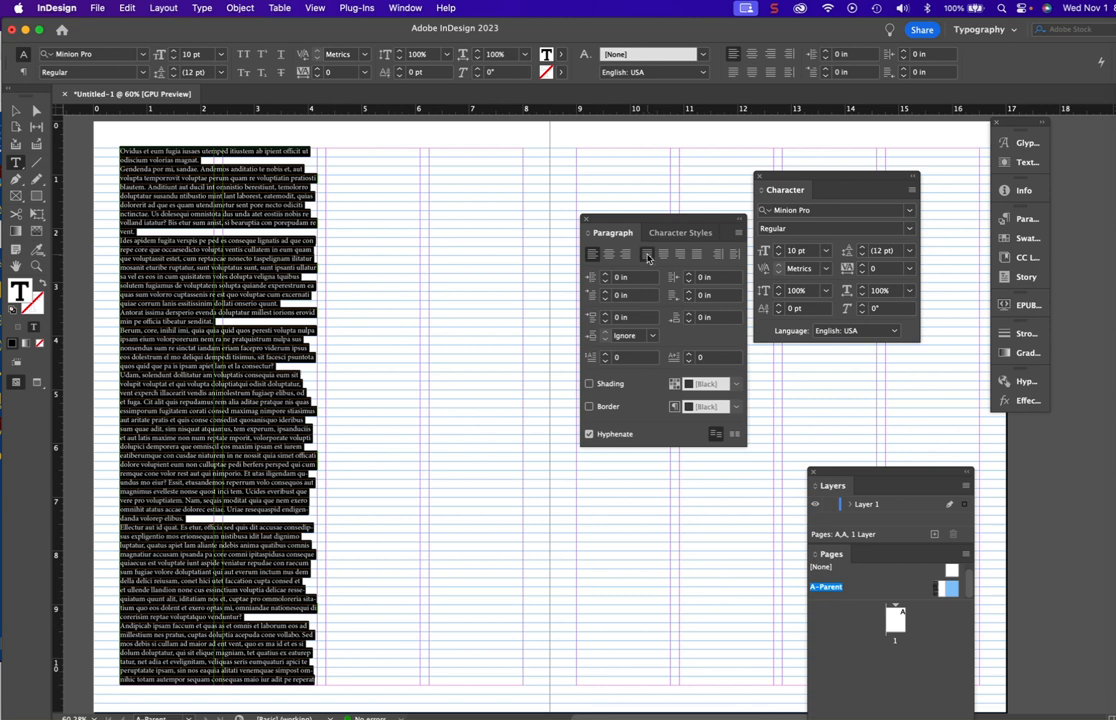
left_click(647, 256)
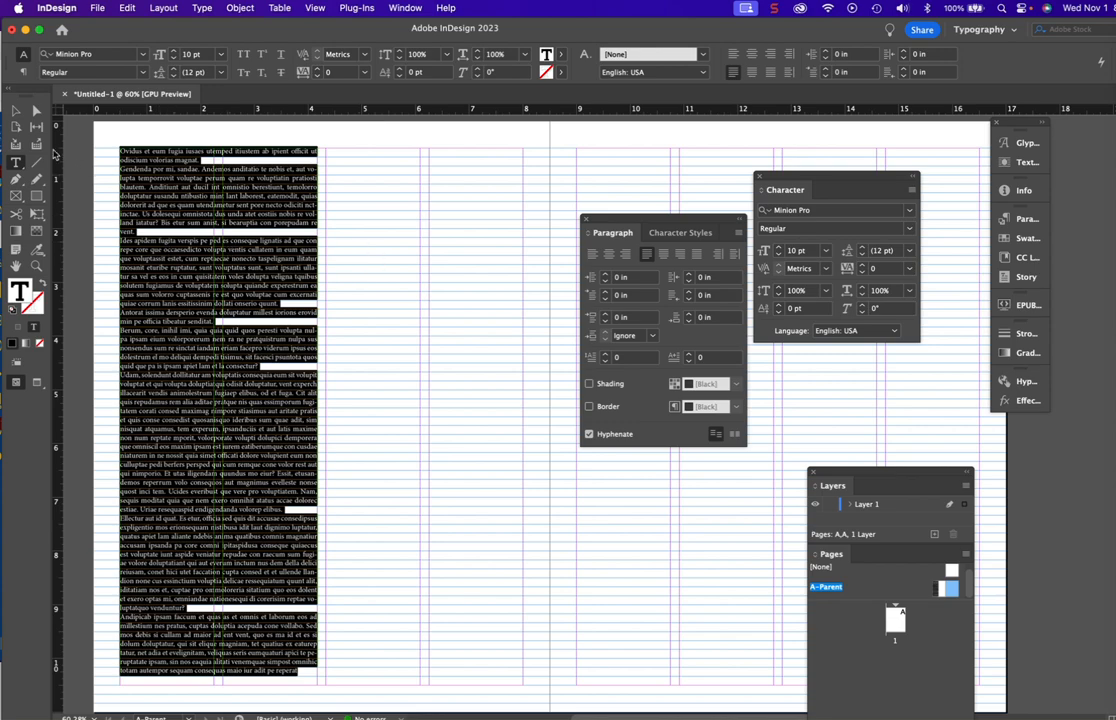
- Align all paragraphs of the placeholder text in the two-column-wide frame to the baseline grid
left_click(16, 110)
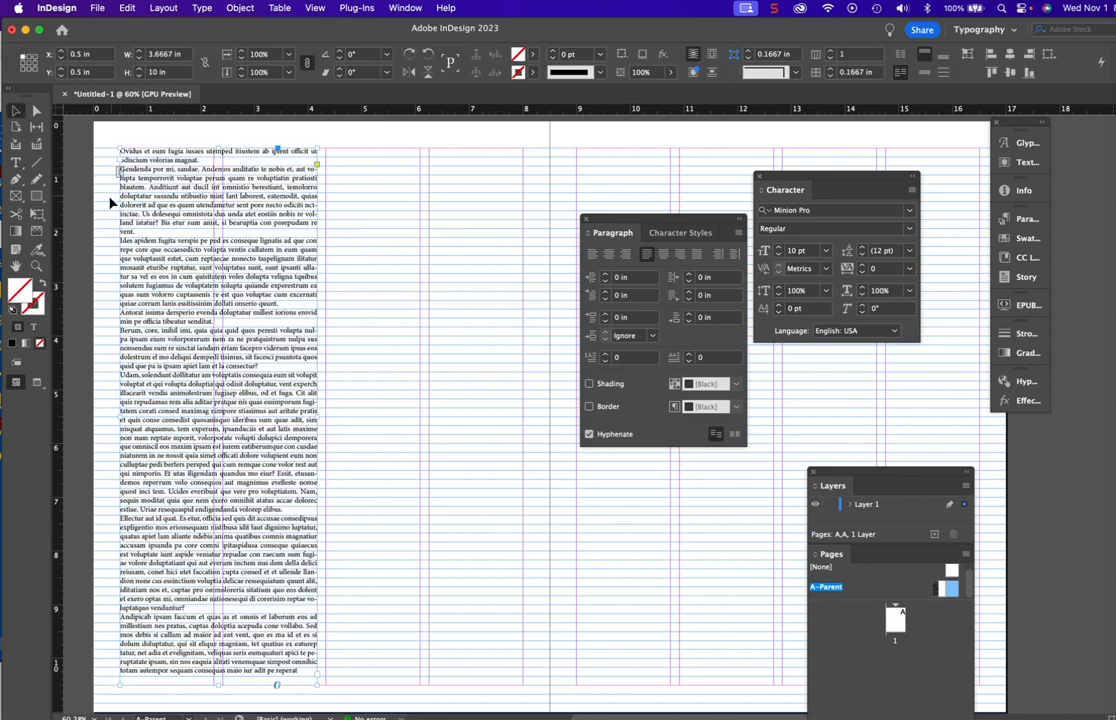
left_click(36, 266)
left_click(155, 259)
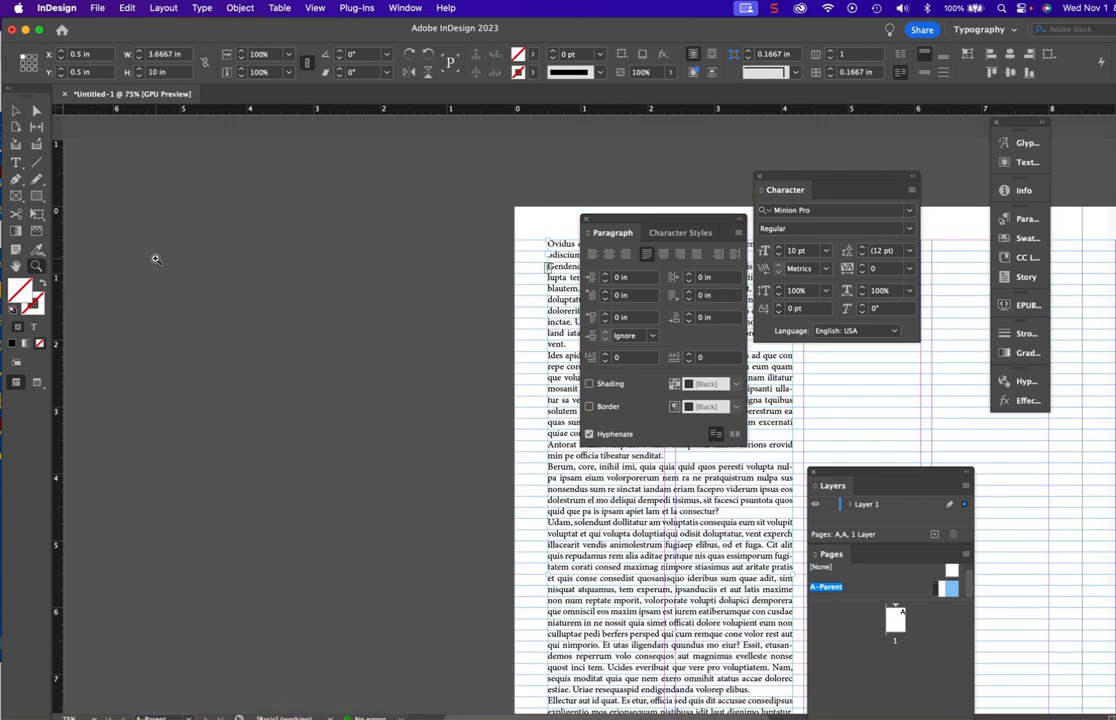
scroll(179, 269, "right", 10)
scroll(179, 269, "down", 5)
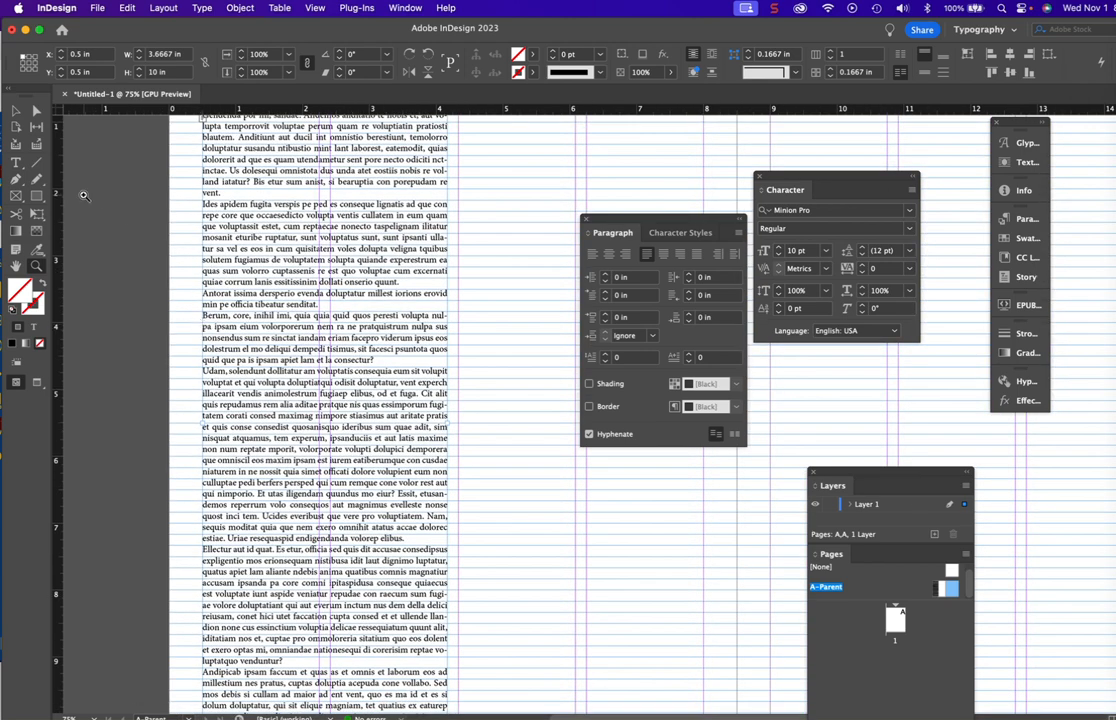
left_click(15, 110)
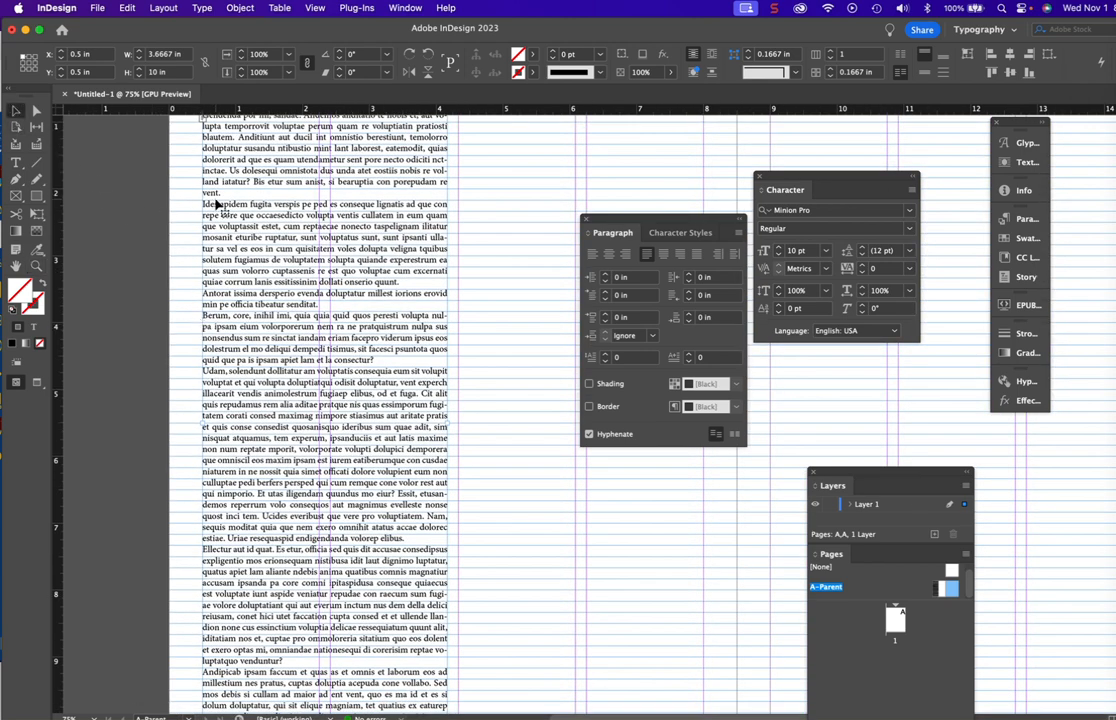
scroll(299, 344, "up", 4)
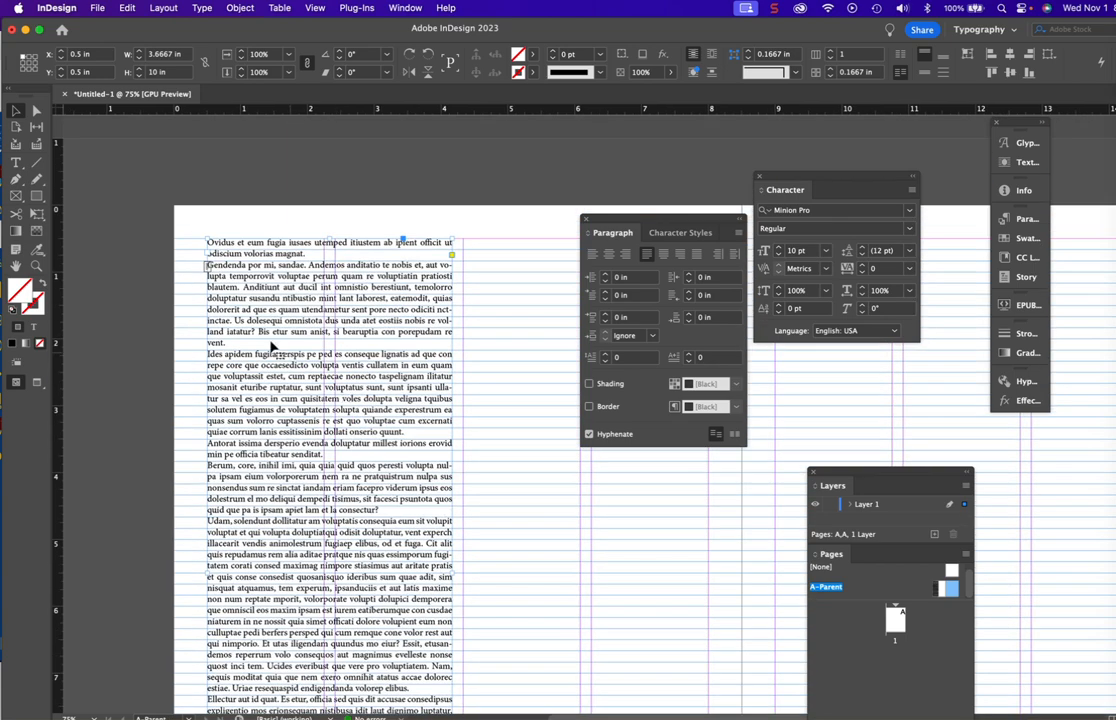
left_click(15, 162)
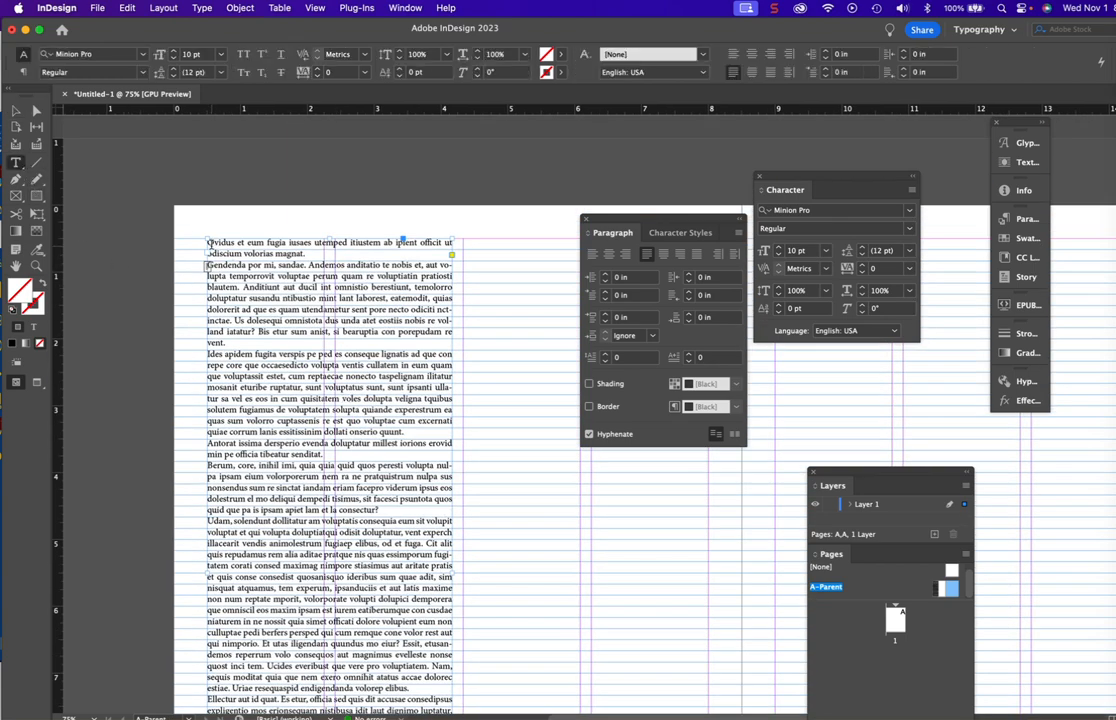
left_click_drag(207, 242, 617, 598)
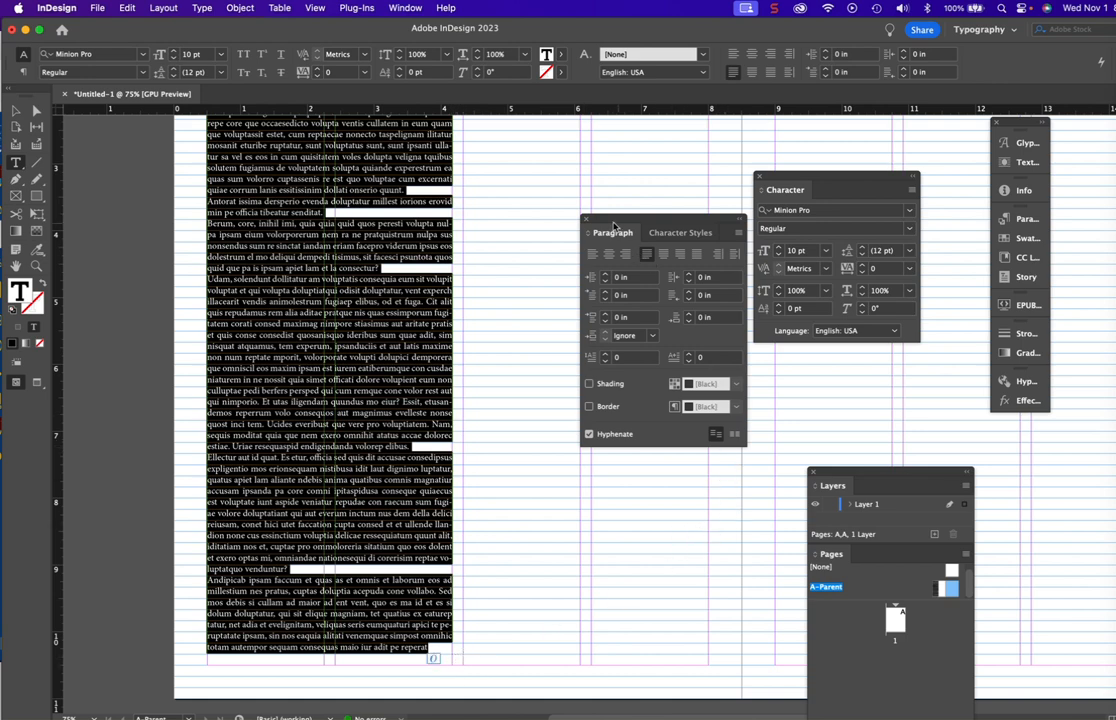
left_click(735, 437)
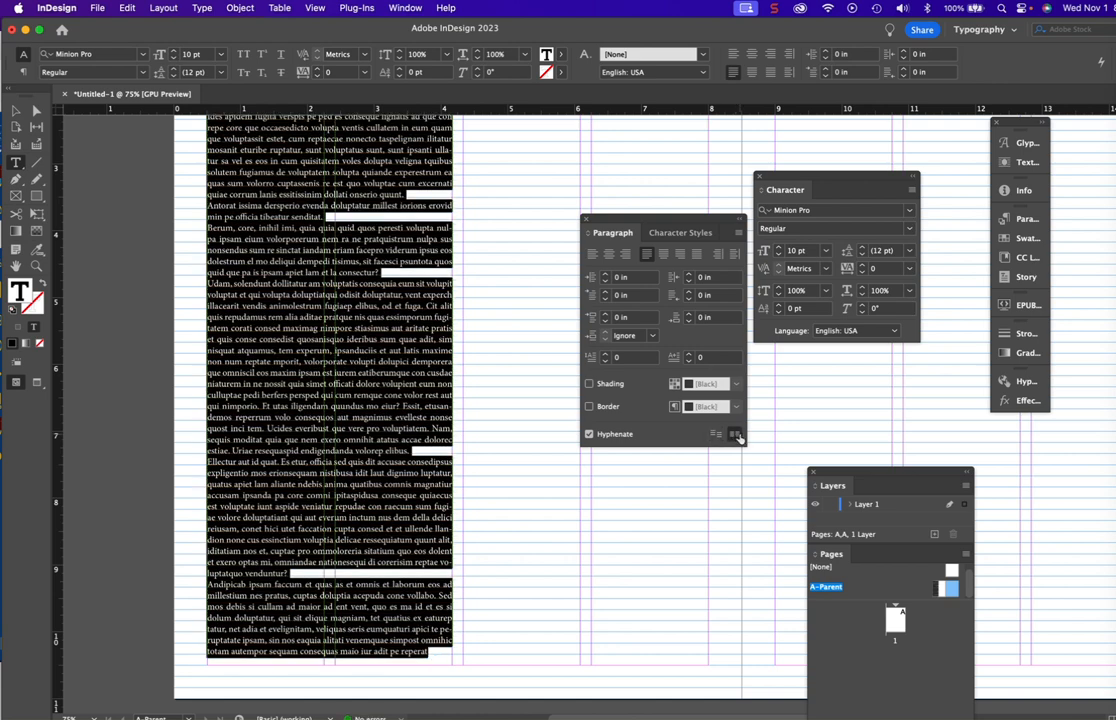
- Leave text editing, deselect the text frame and examine how its first lines sit on the baseline grid
left_click(16, 110)
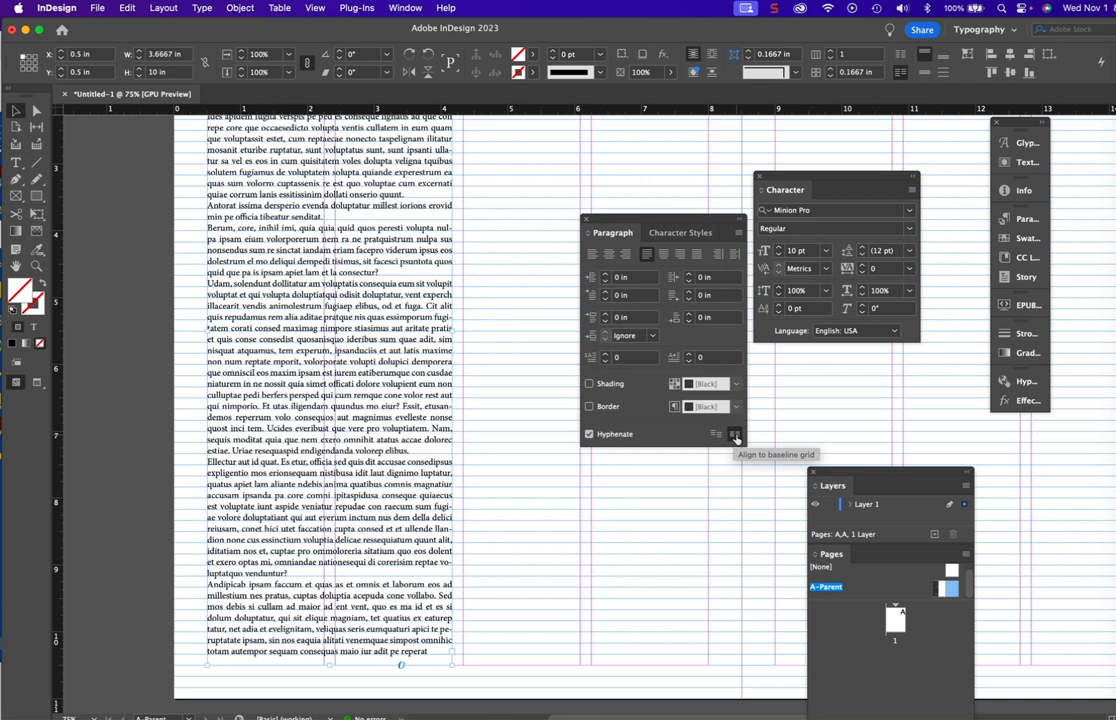
left_click(735, 437)
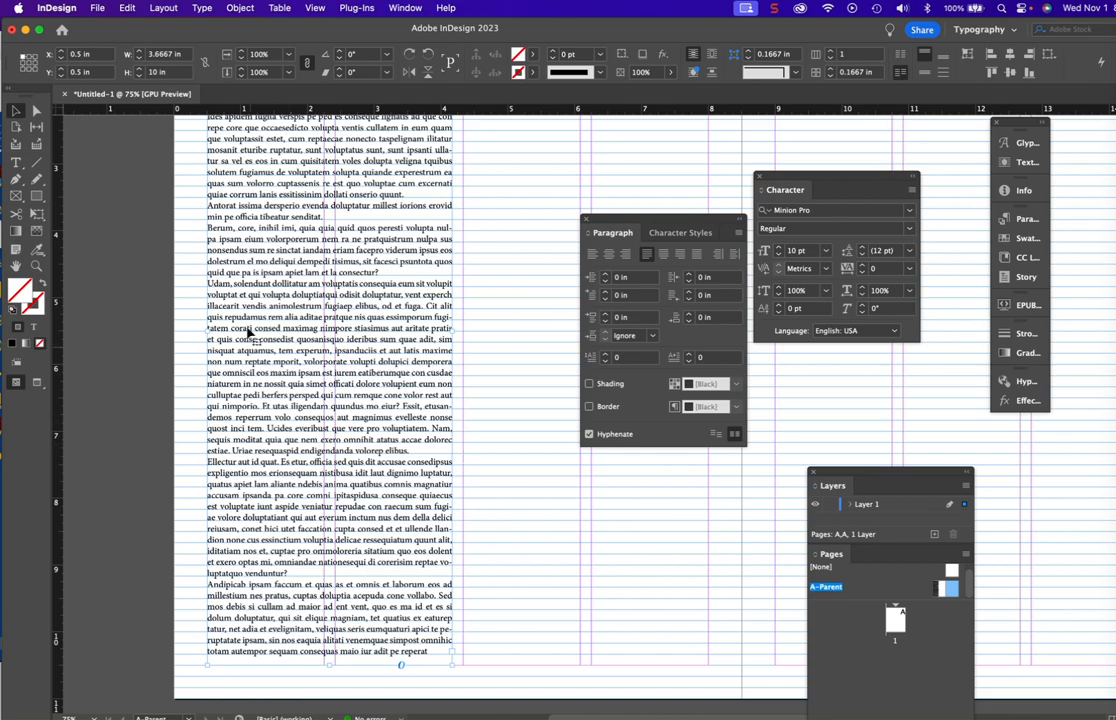
scroll(250, 333, "up", 5)
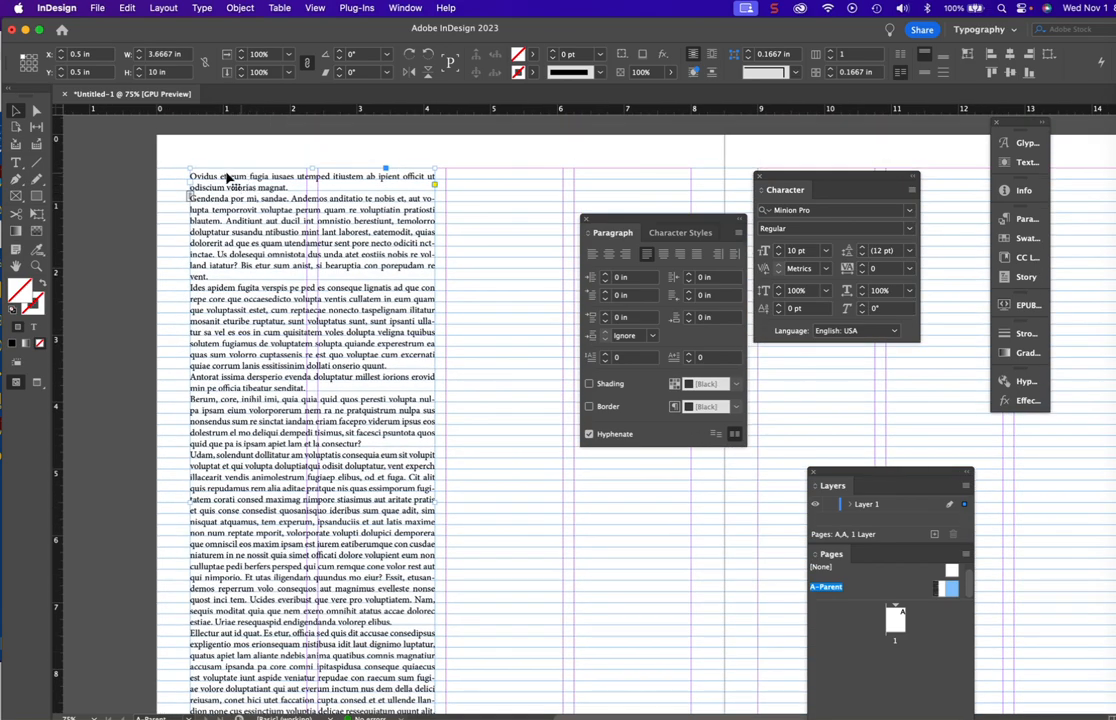
left_click(98, 171)
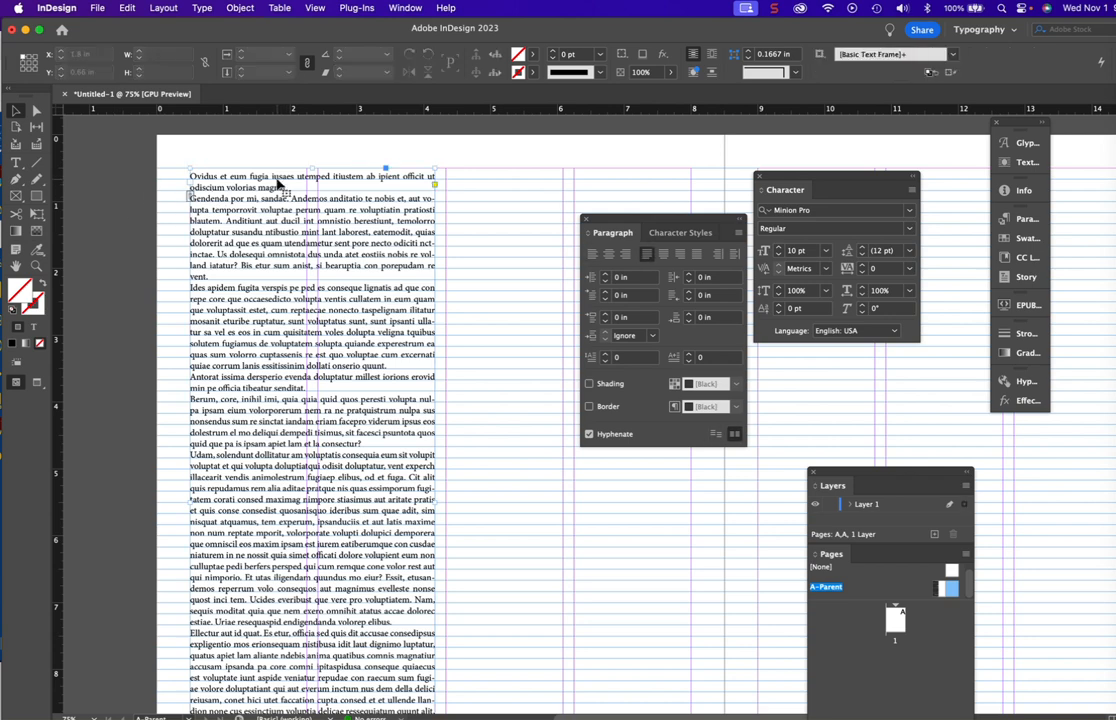
left_click(279, 184)
left_click(135, 215)
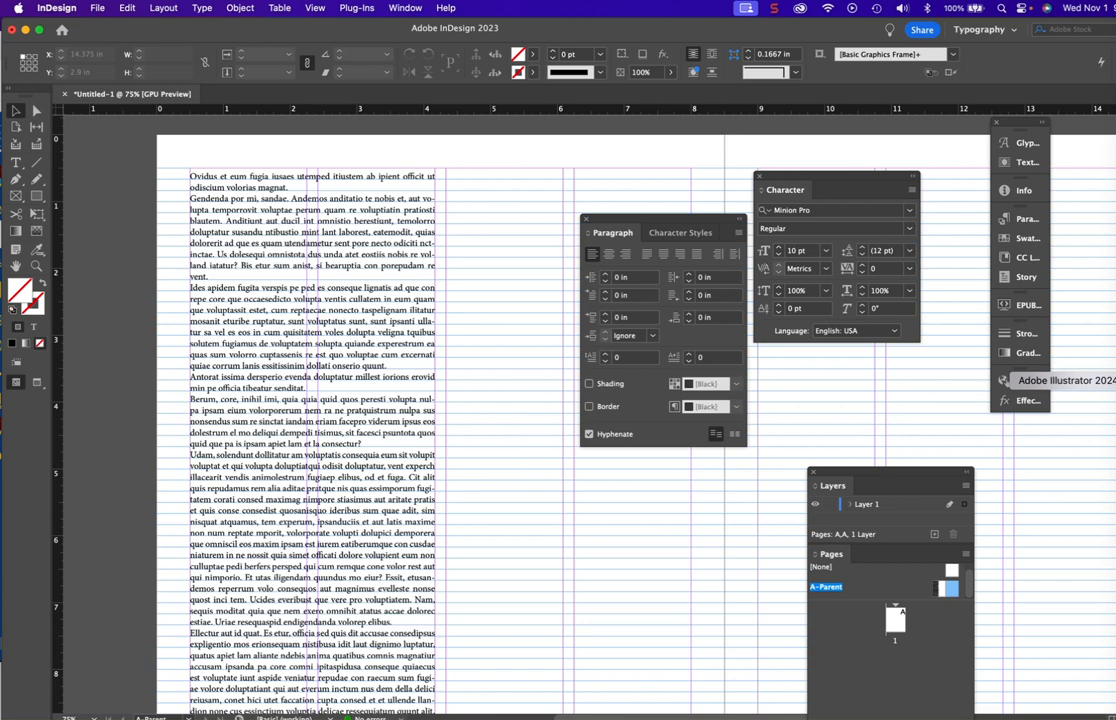
- Switch to Adobe Illustrator and move its home window fully into view
key("shift+Tab")
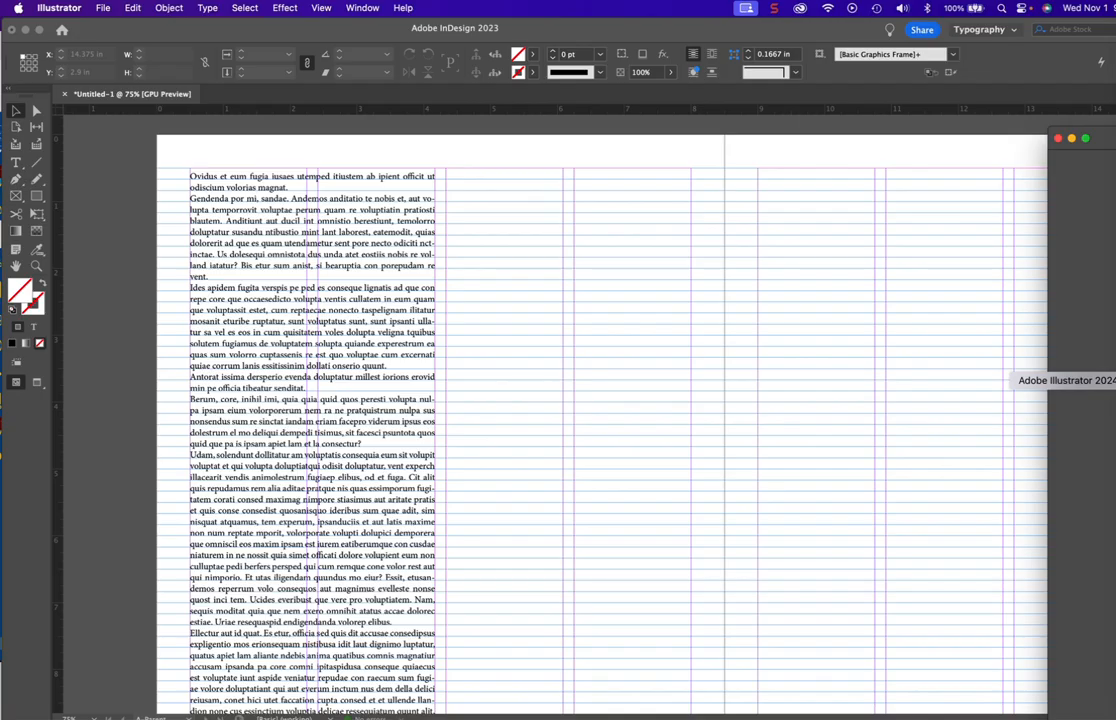
left_click(340, 33)
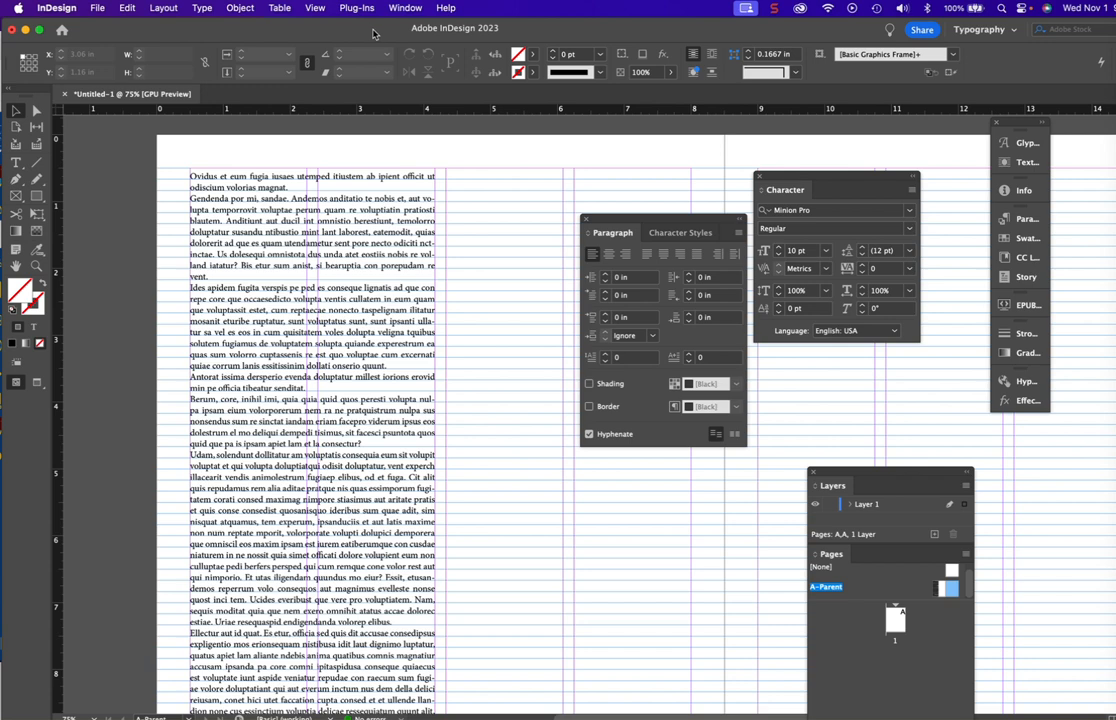
mouse_move(366, 35)
left_mouse_down()
mouse_move(456, 35)
mouse_move(353, 36)
left_mouse_up()
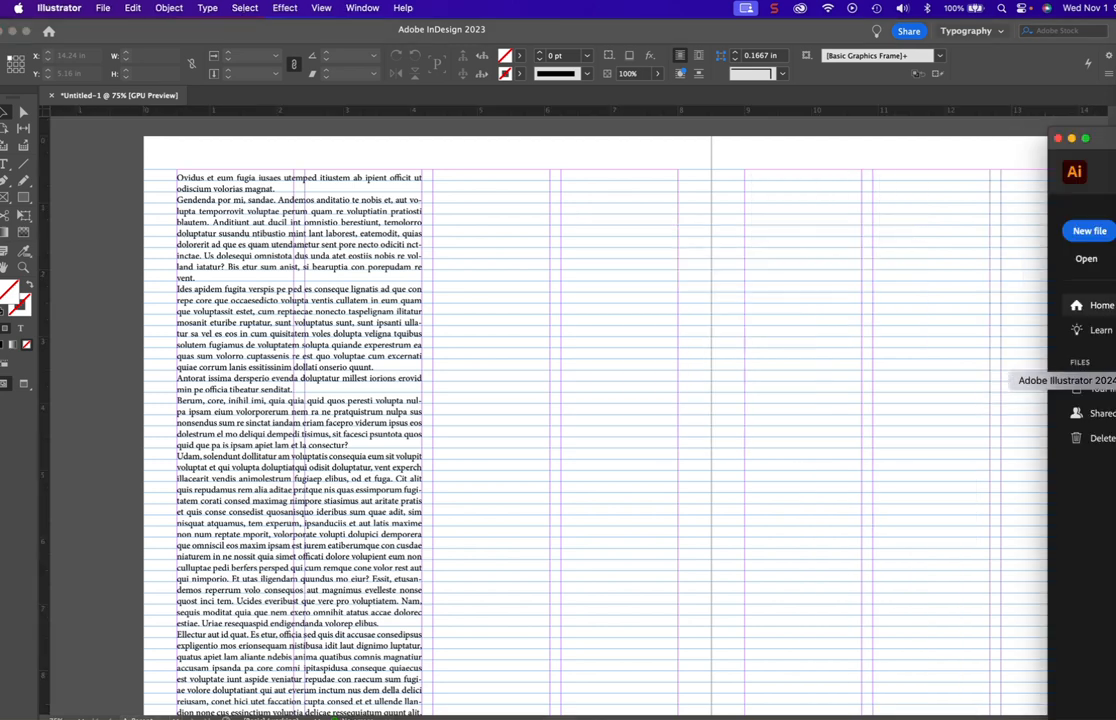
left_click_drag(1100, 132, 64, 31)
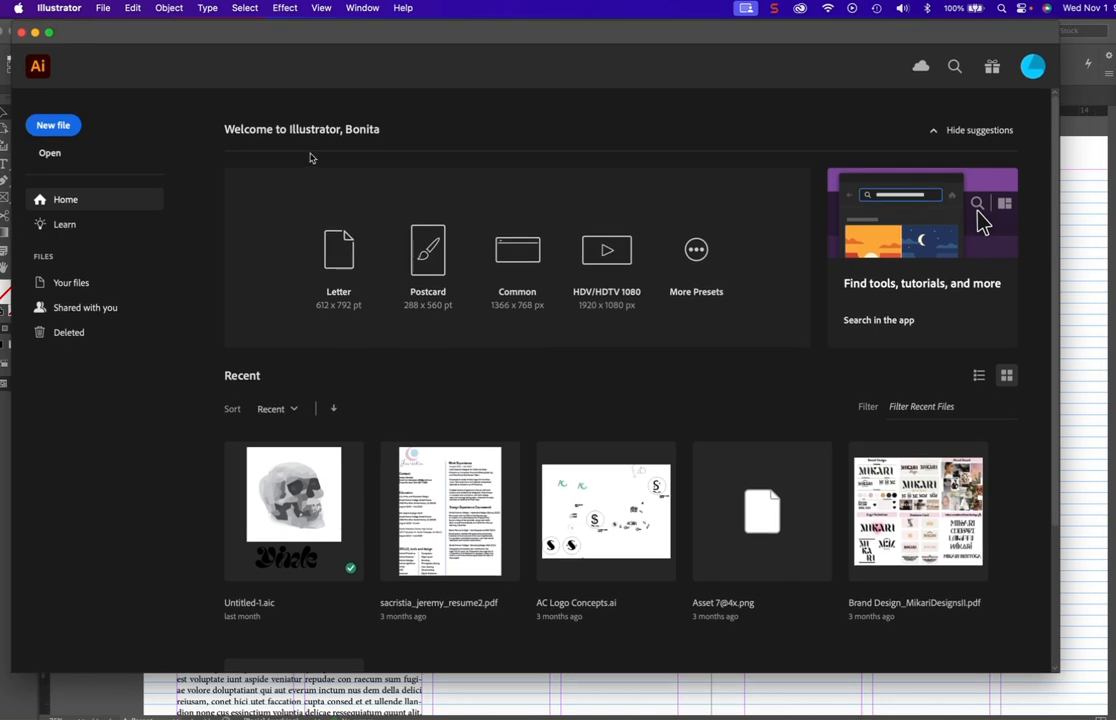
- Create a 17 x 11 in landscape CMYK print document from the recent presets and dismiss the Generative AI promotion
left_click(53, 126)
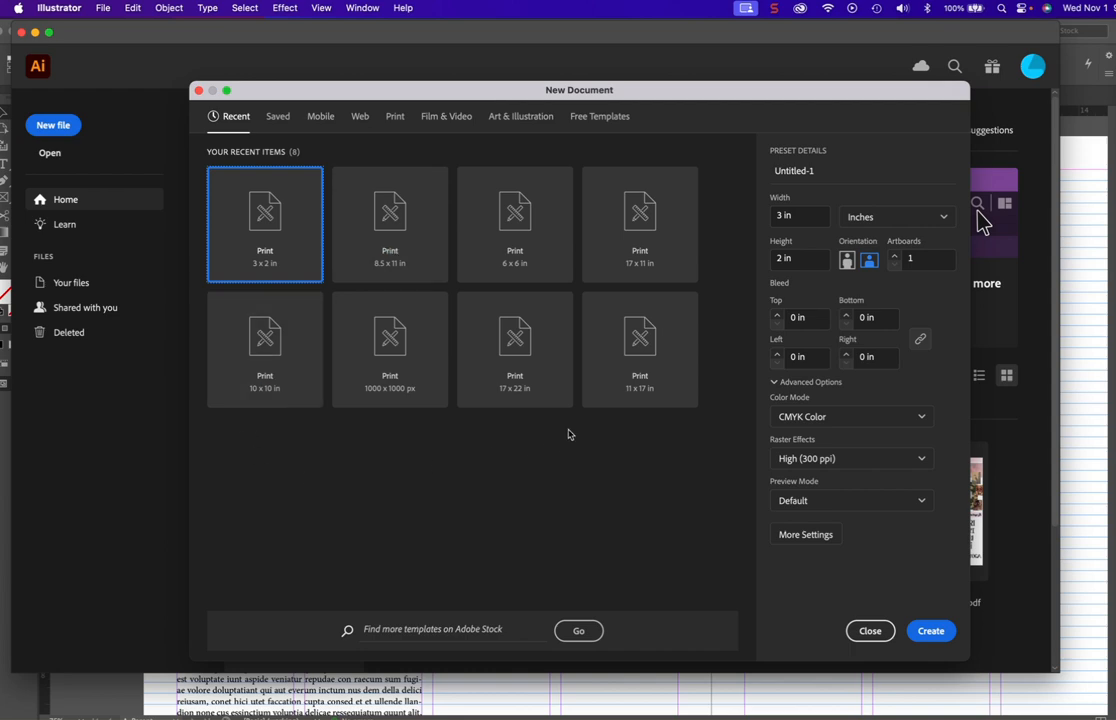
left_click(638, 228)
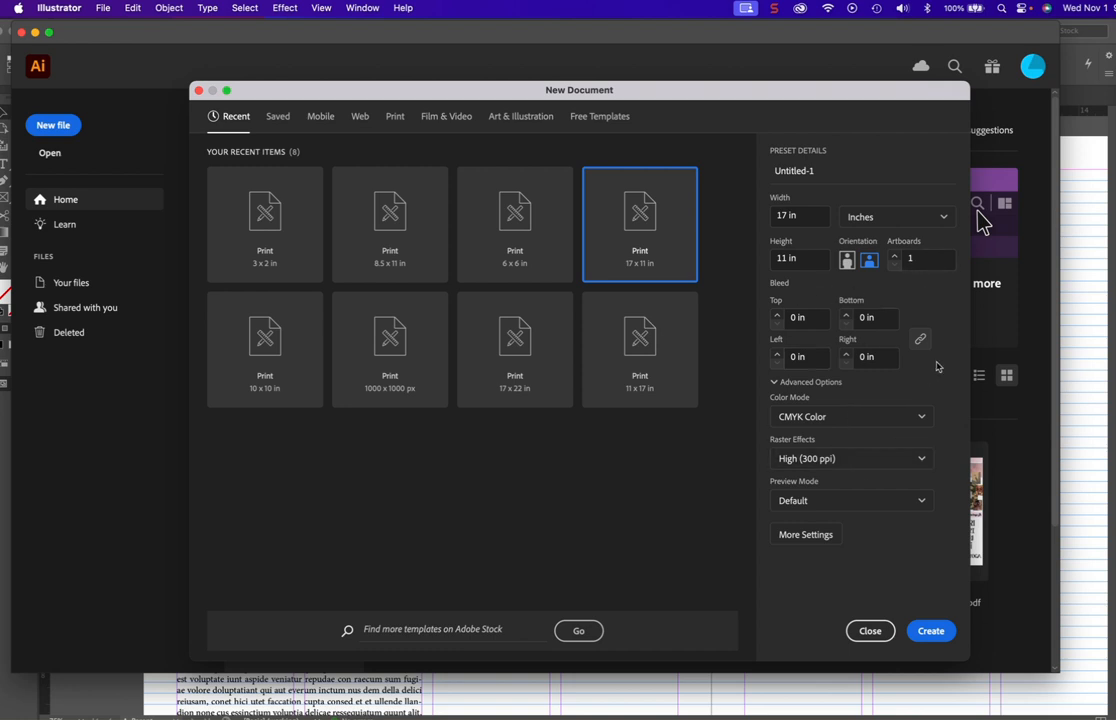
left_click(930, 631)
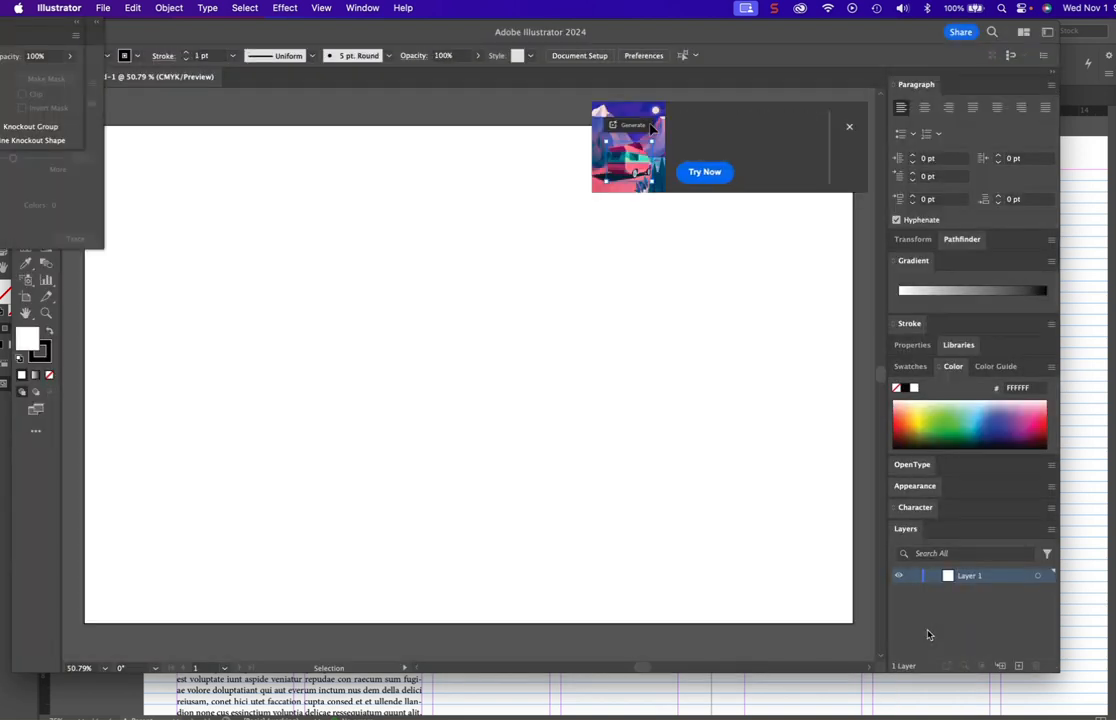
left_click(848, 128)
- Reposition the Illustrator window so its tools are accessible and select the Typography workspace
left_click_drag(786, 36, 875, 47)
left_click(363, 8)
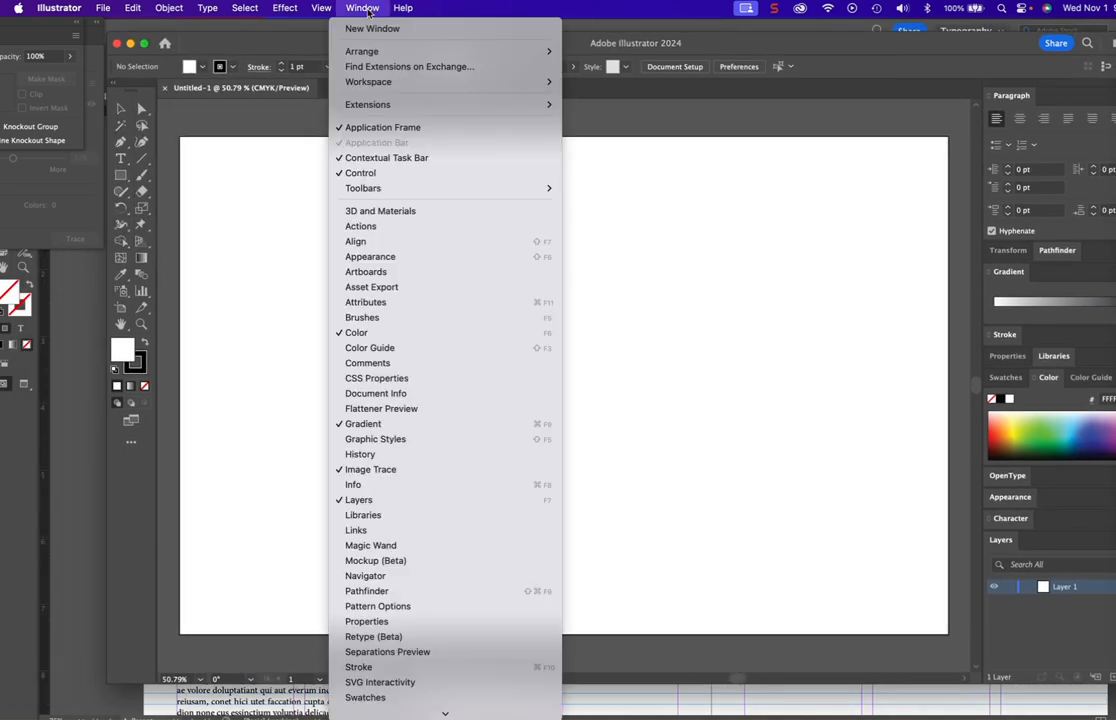
mouse_move(374, 84)
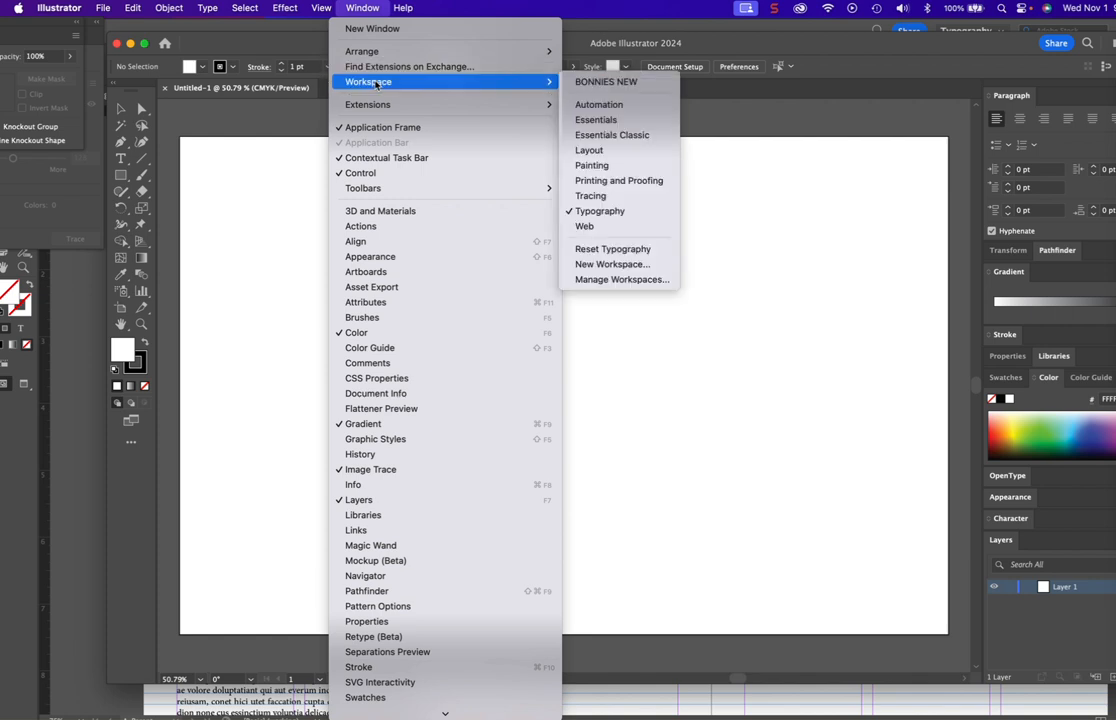
left_click(583, 213)
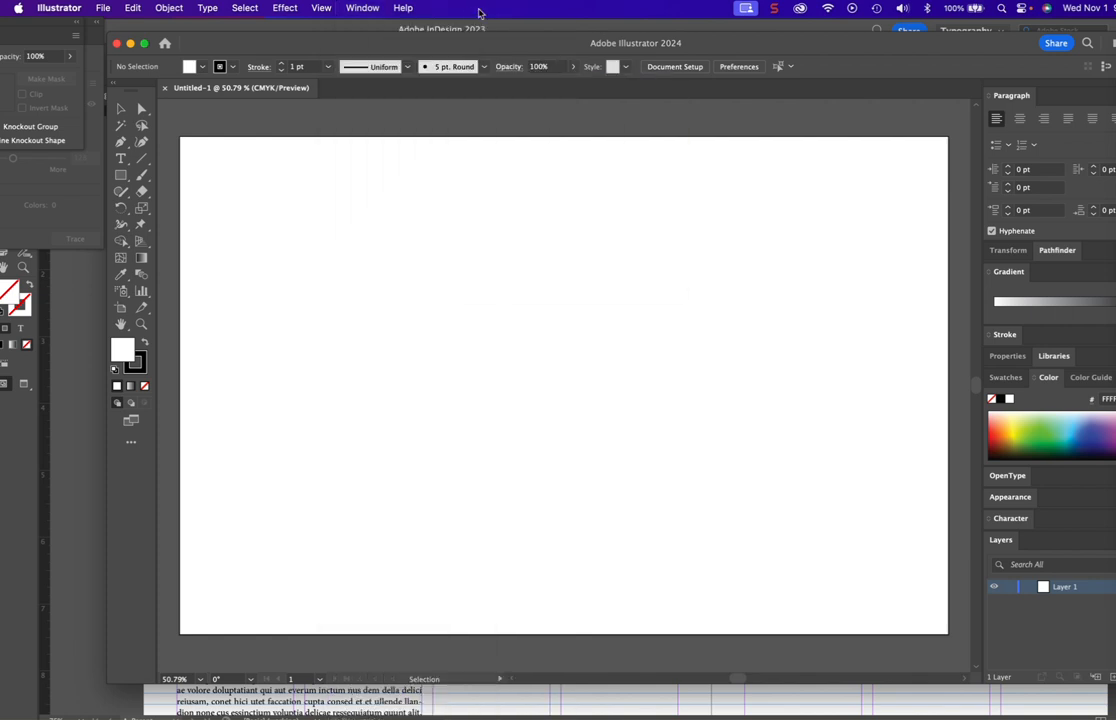
left_click(363, 9)
left_click(365, 10)
left_click(363, 8)
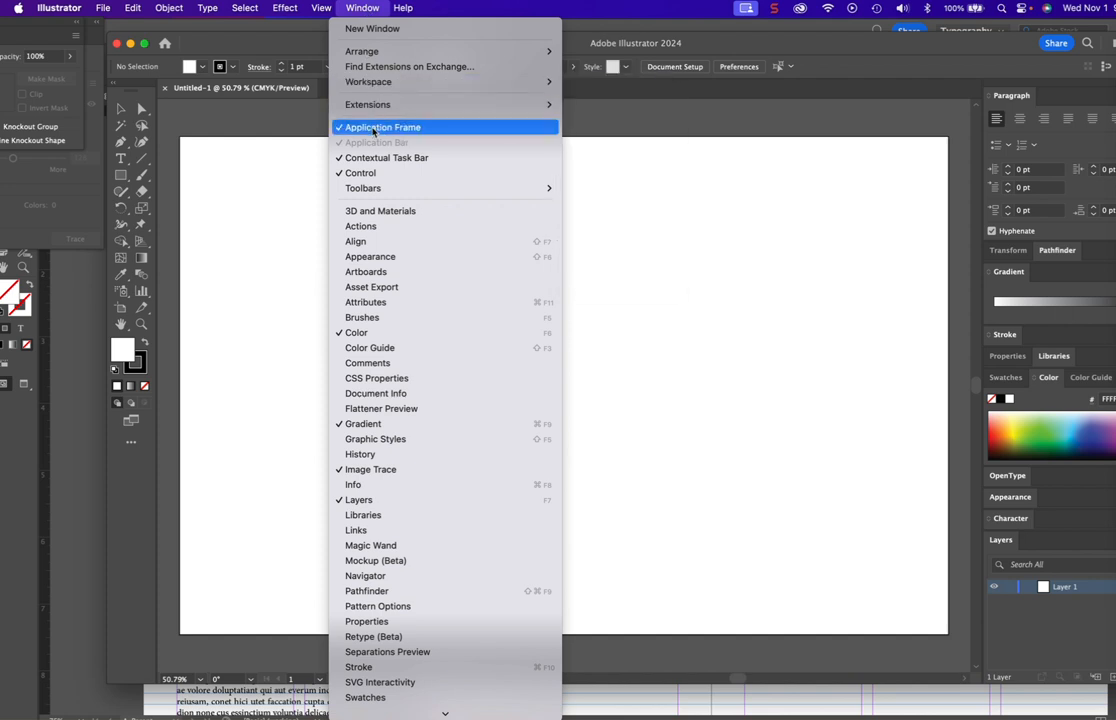
mouse_move(371, 188)
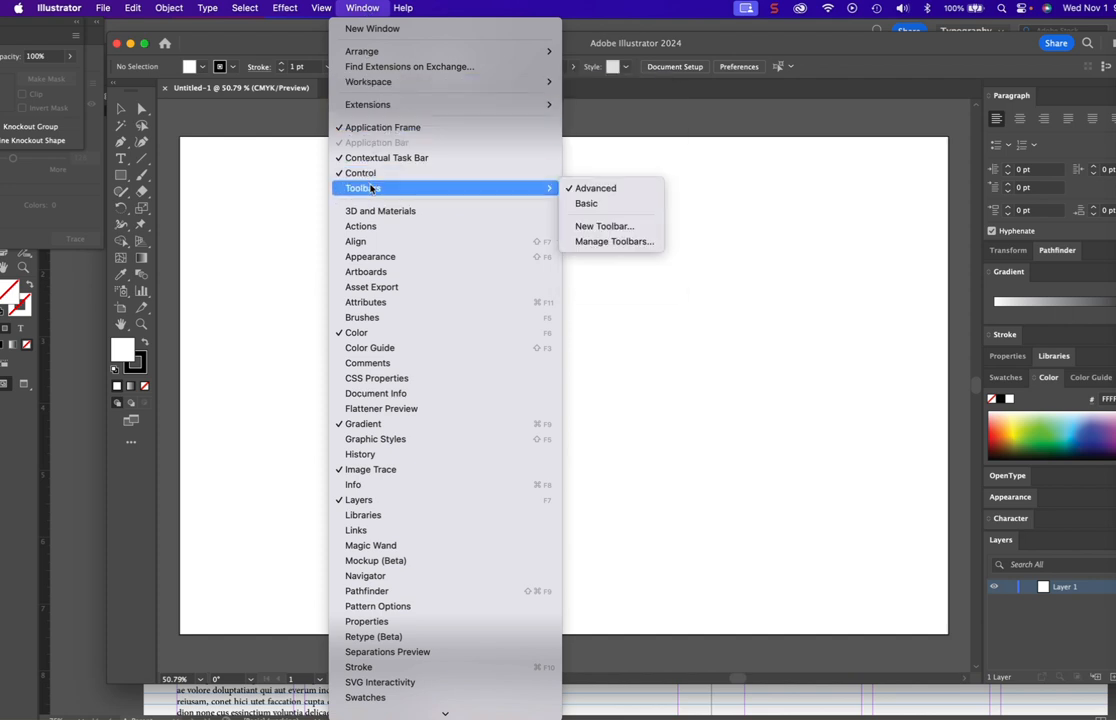
left_click(735, 45)
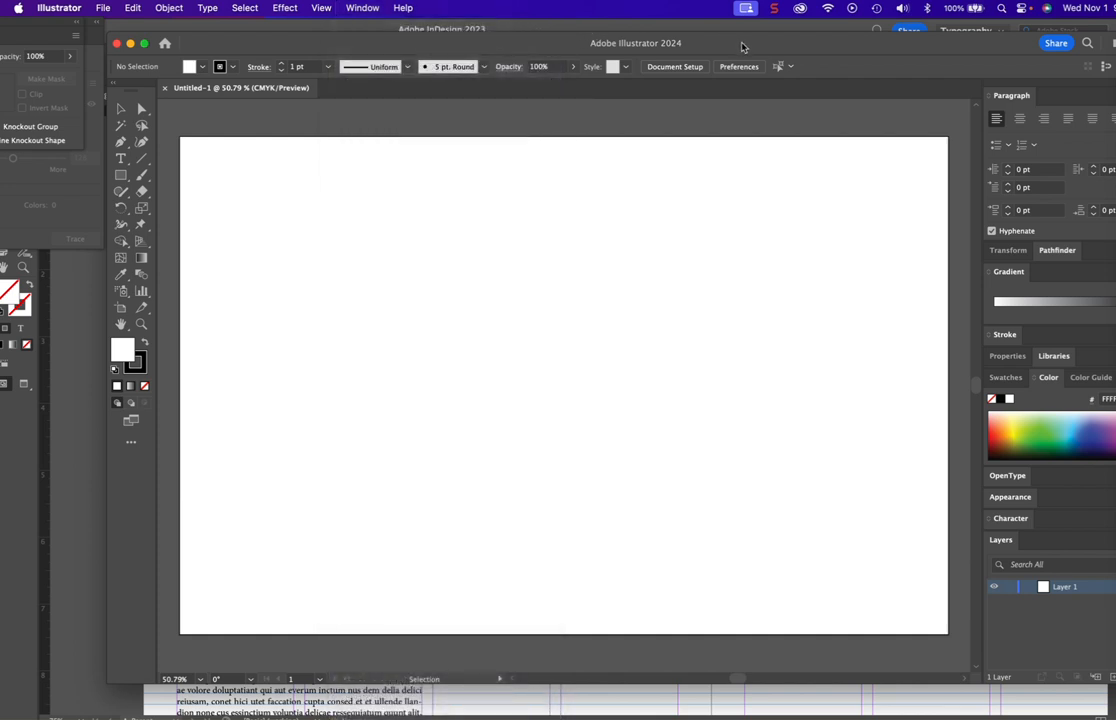
- Show the rulers and draw a rectangle across the full width of the artboard's upper edge, about 17 in by 3 in
key("super+r")
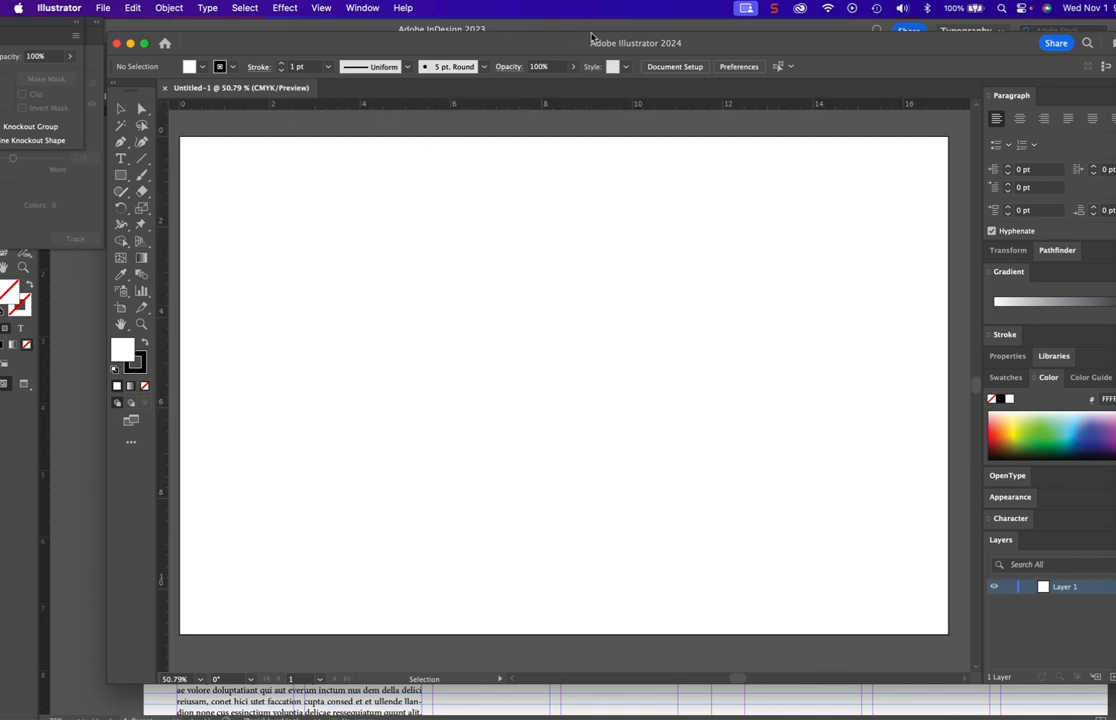
mouse_move(755, 45)
left_mouse_down()
mouse_move(781, 47)
mouse_move(765, 47)
left_mouse_up()
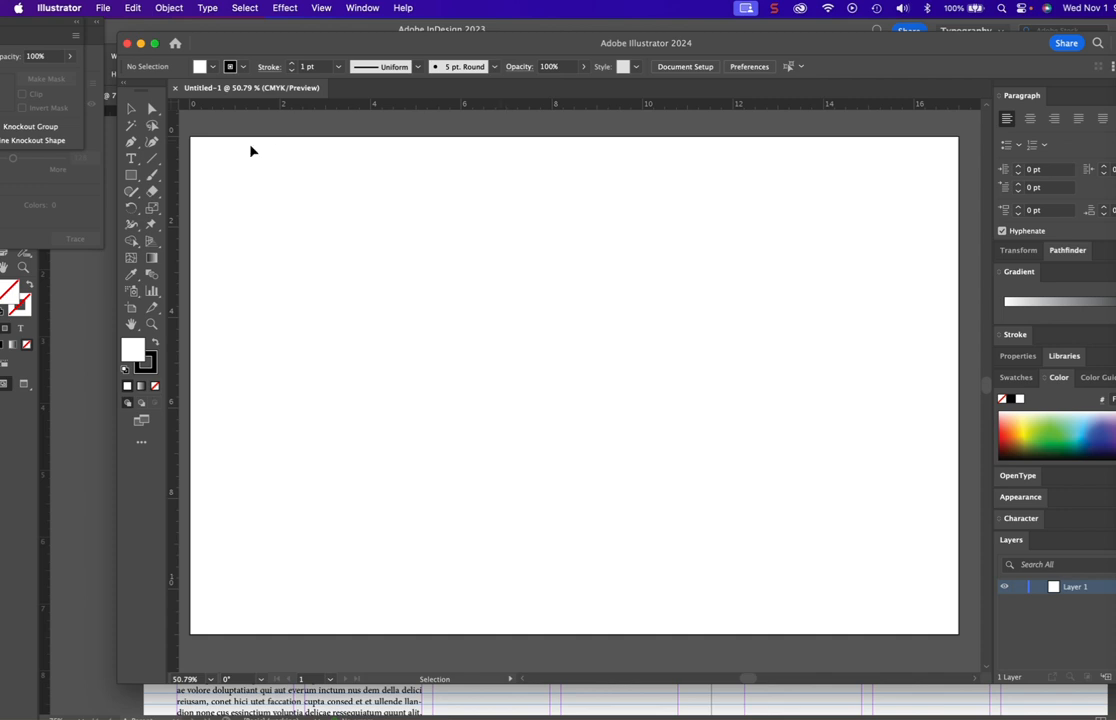
left_click(131, 175)
left_click_drag(190, 135, 958, 271)
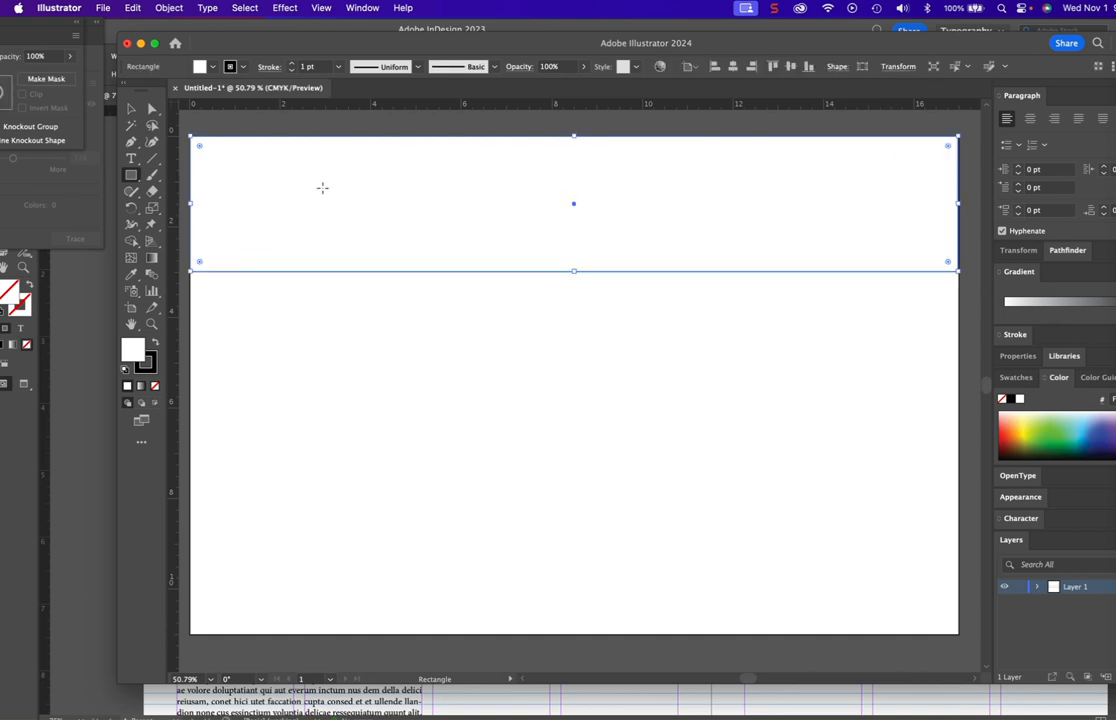
- Place a vertical guide at the artboard's horizontal centre and delete the full-width rectangle
left_click_drag(215, 203, 574, 254)
left_click(131, 110)
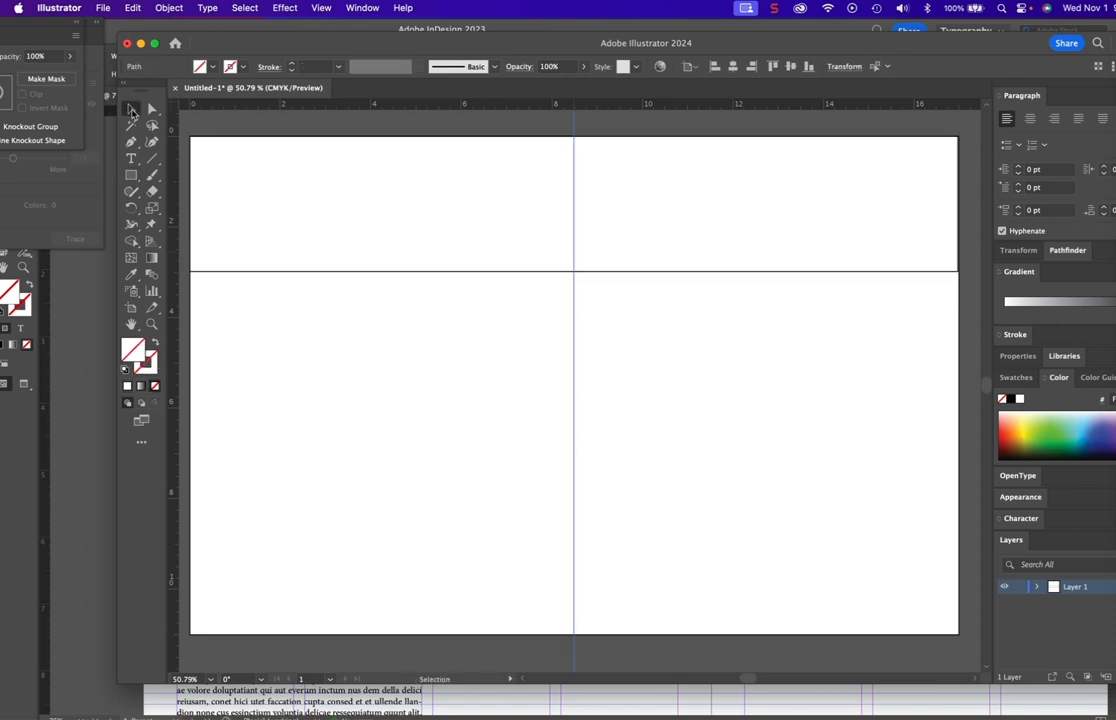
left_click(276, 274)
left_click(276, 278)
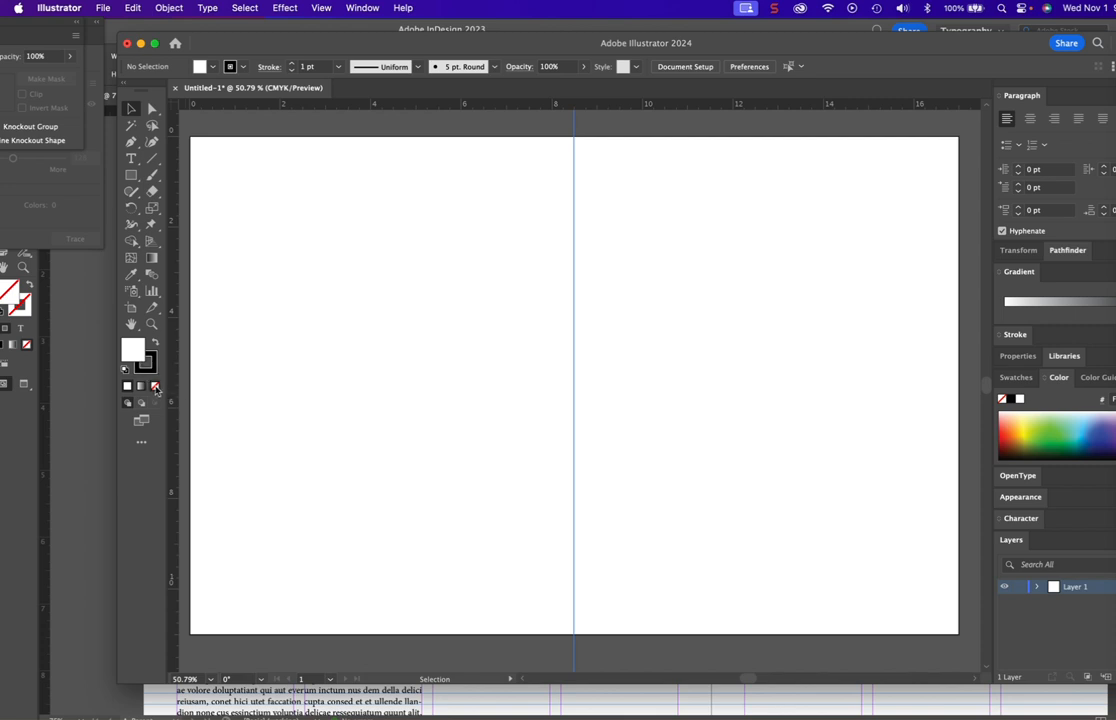
- Set the default fill to none and the stroke weight to 0.75 pt for new shapes
left_click(154, 385)
mouse_move(35, 30)
left_mouse_down()
mouse_move(237, 23)
mouse_move(3, 29)
left_mouse_up()
left_click(362, 8)
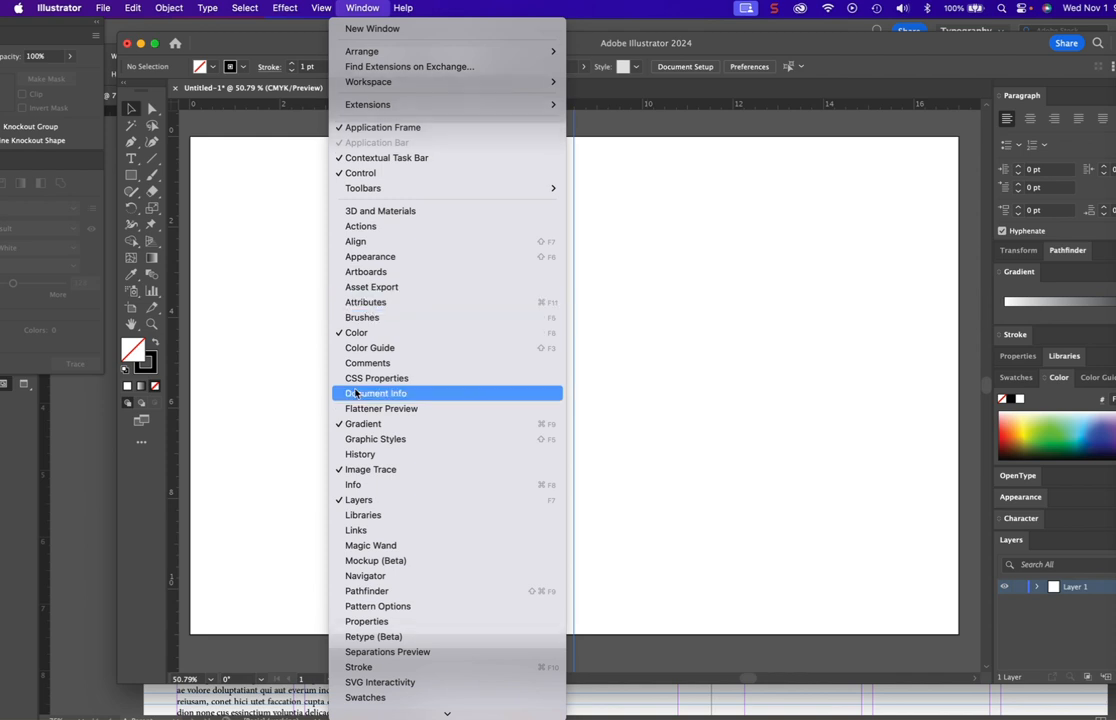
left_click(360, 667)
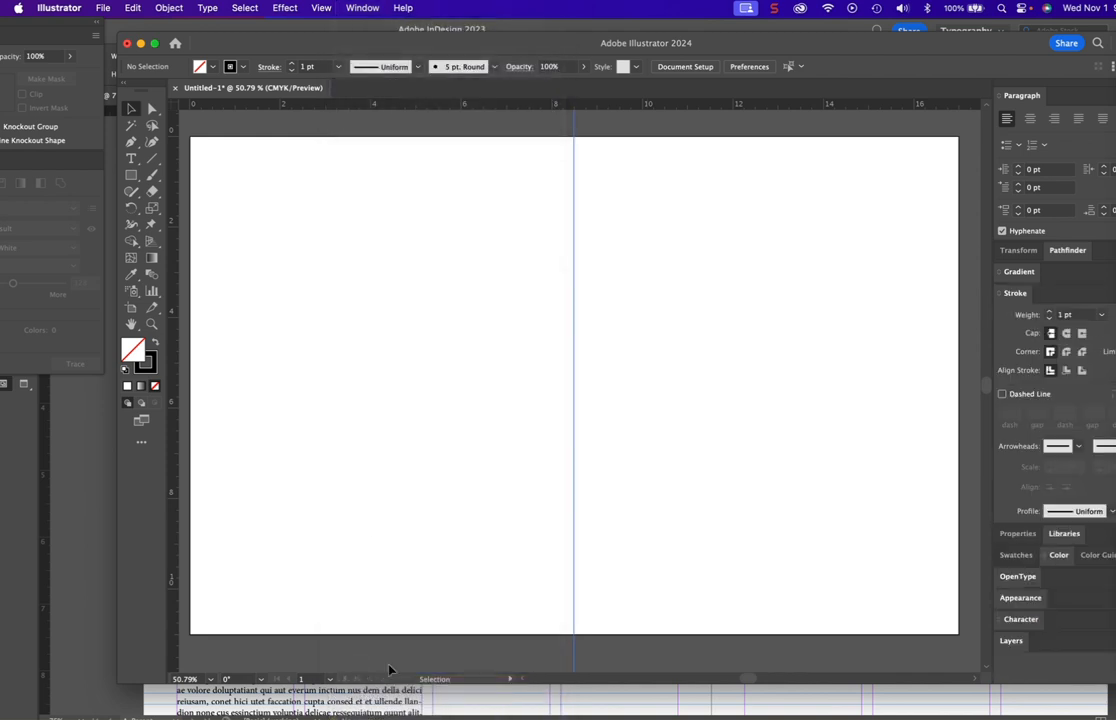
left_click(1050, 320)
- Draw a rectangle about 7.34 in wide by 9.62 in high on the artboard's left half, leaving margins around it
left_click(131, 175)
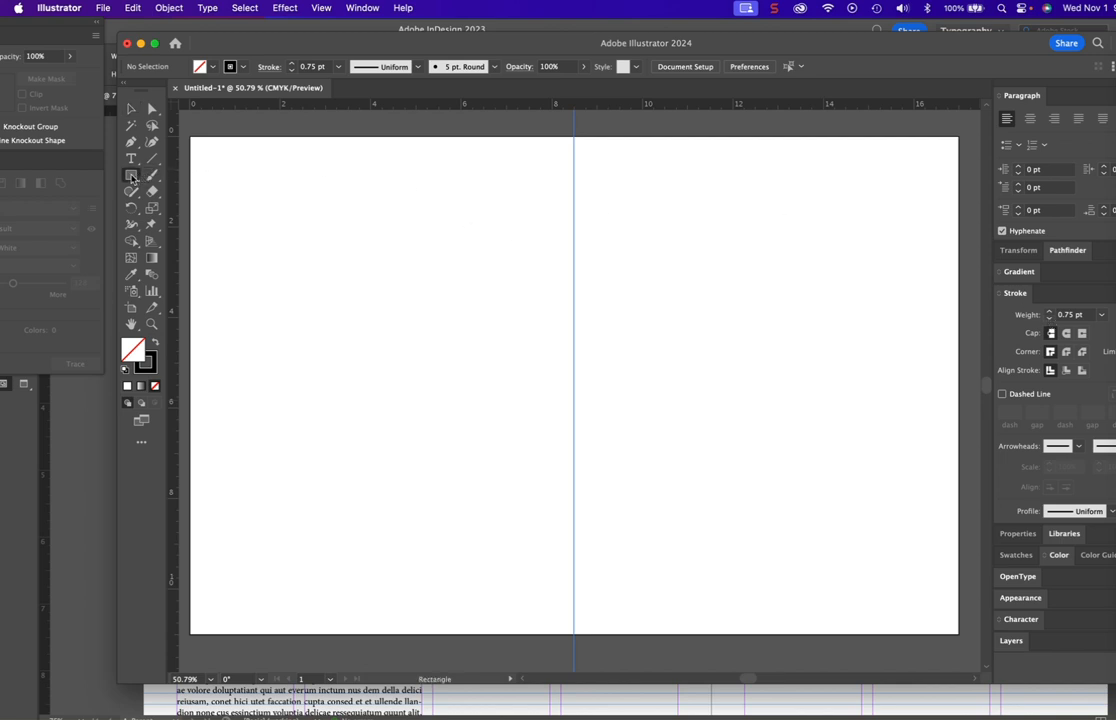
left_click_drag(131, 178, 178, 178)
left_click_drag(215, 167, 547, 601)
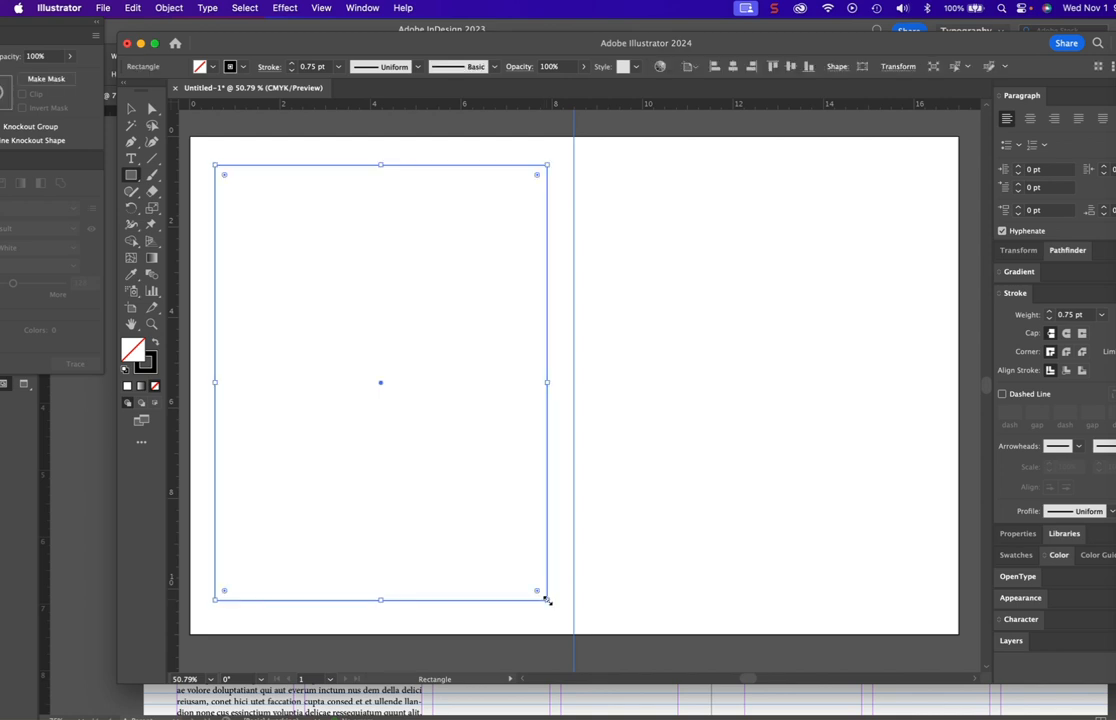
- Start Split Into Grid on the rectangle with the preview on, using 4 rows and 4 columns
left_click(168, 8)
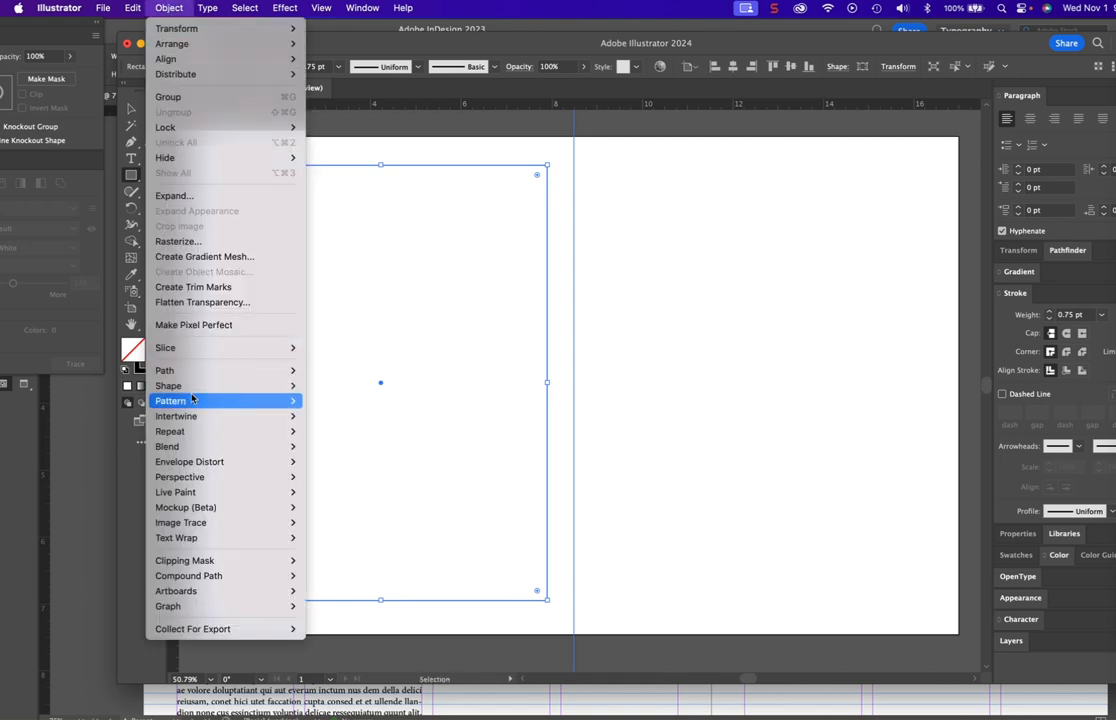
mouse_move(184, 371)
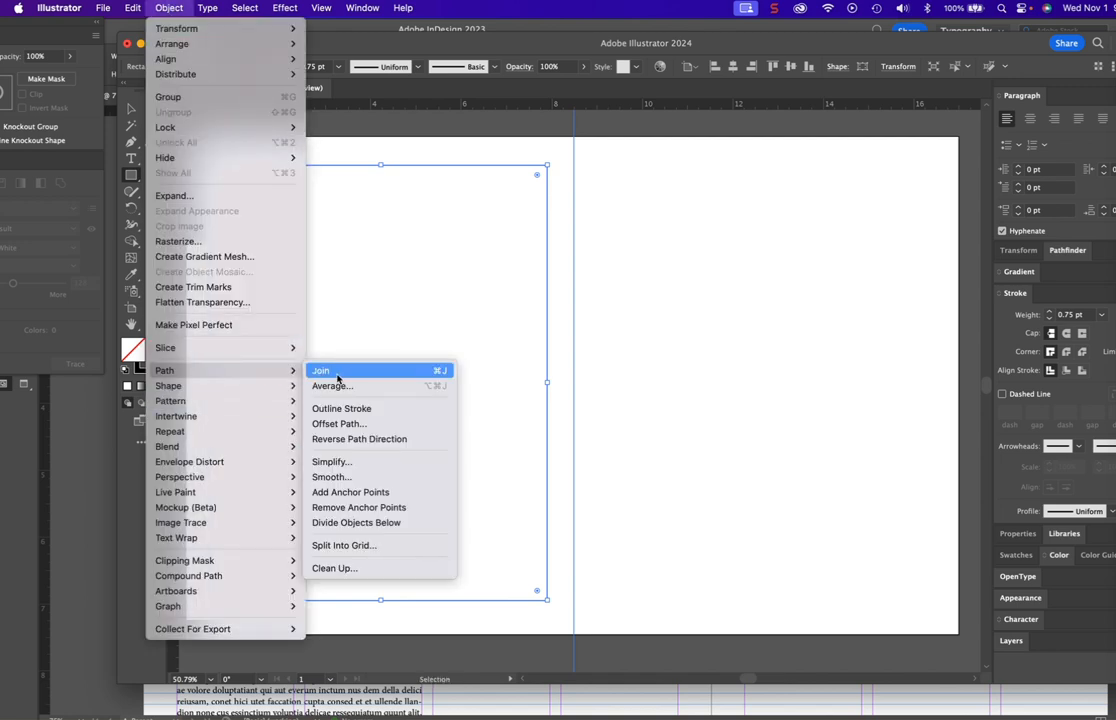
left_click(340, 546)
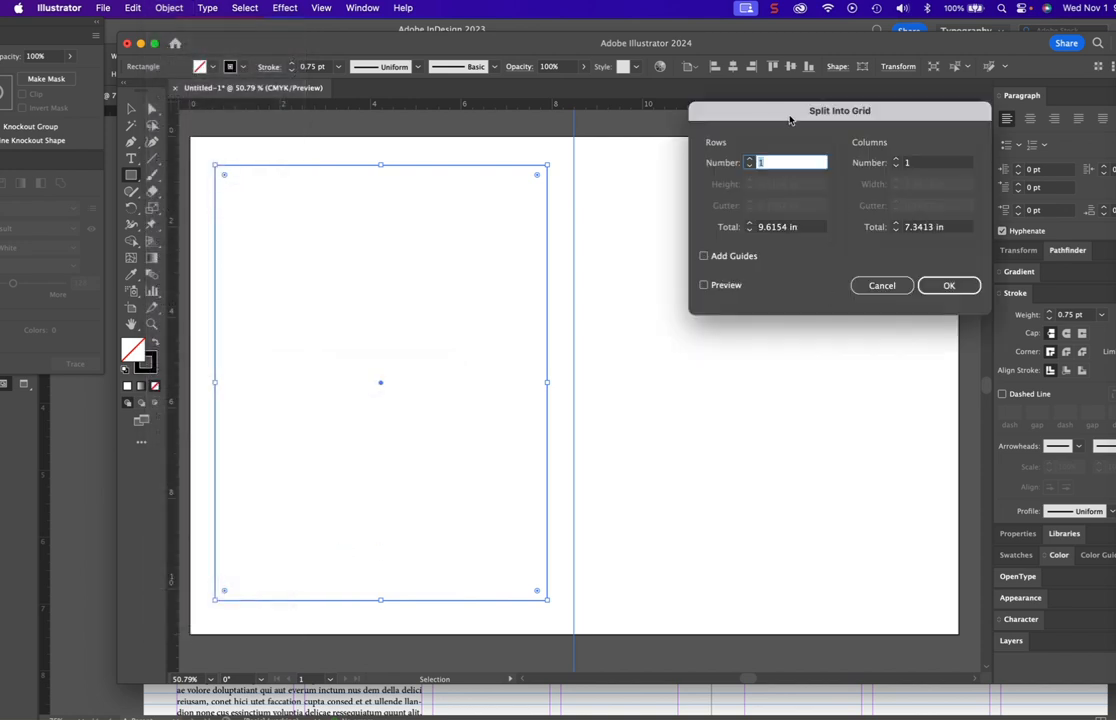
left_click(705, 286)
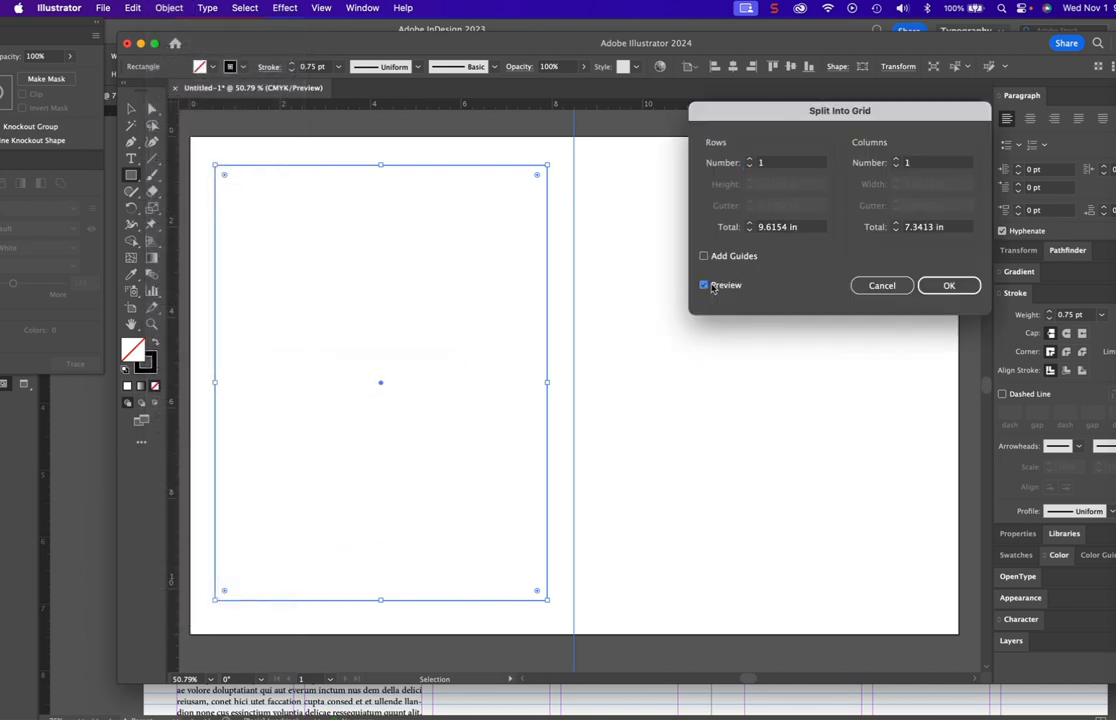
left_click(749, 160)
left_click(749, 161)
left_click(749, 161)
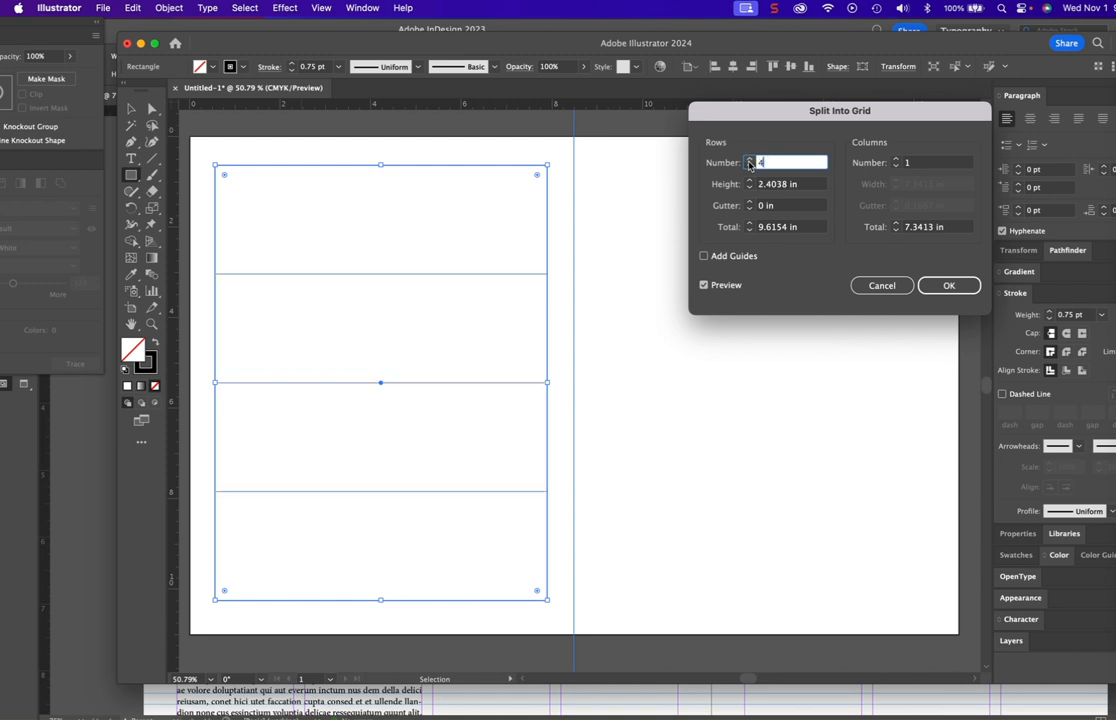
left_click(896, 161)
left_click(896, 161)
left_click(896, 161)
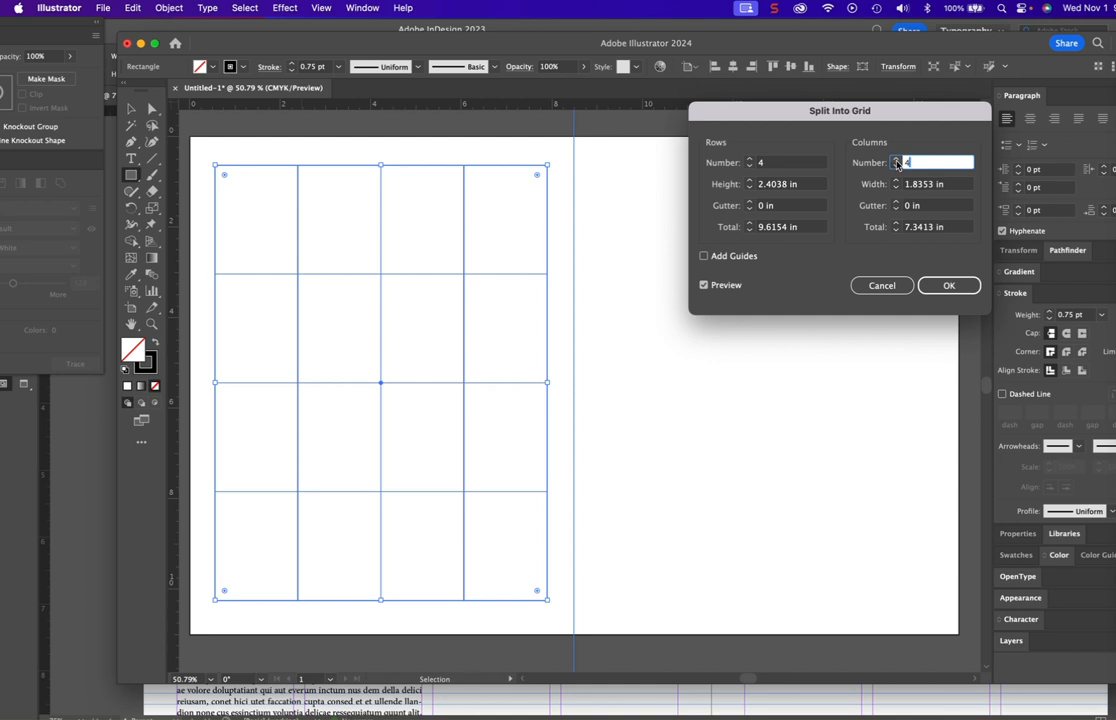
- Set both the column and row gutters to 12 points and apply the grid split
left_click(896, 203)
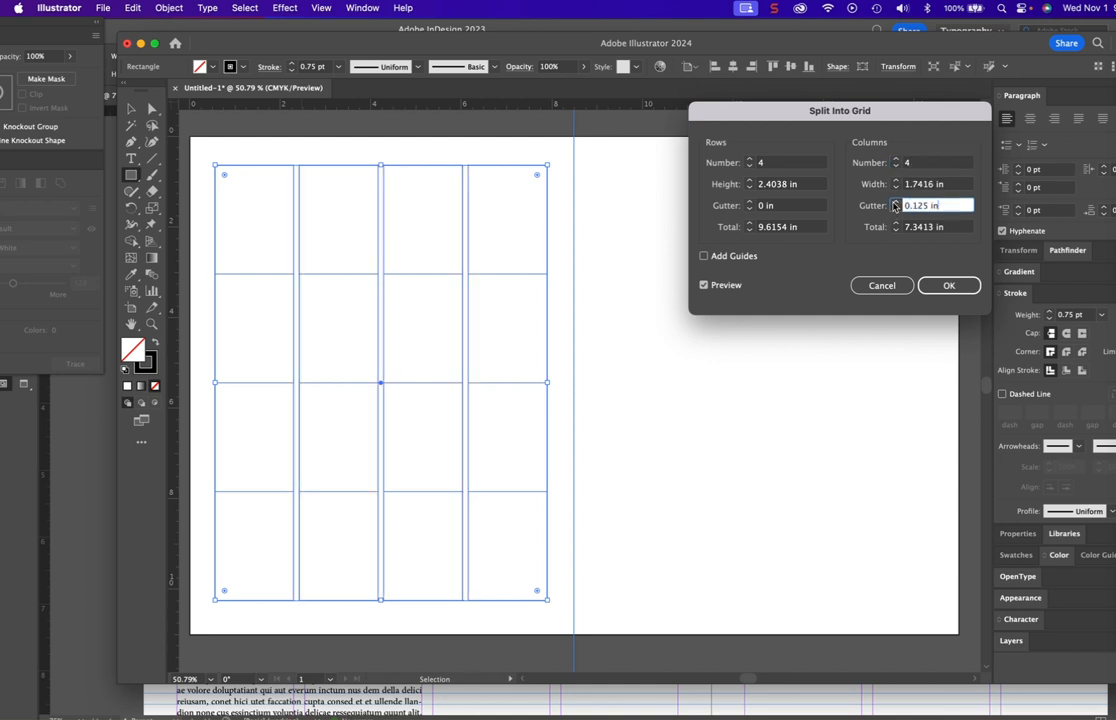
left_click(750, 202)
left_click(897, 207)
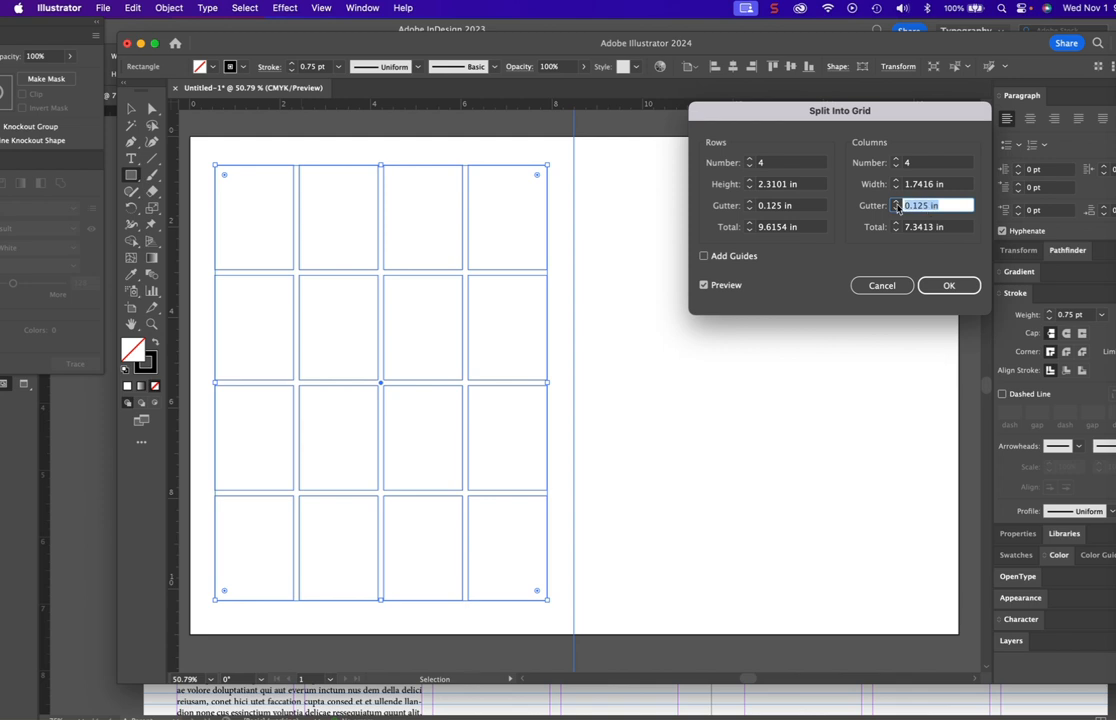
type("12")
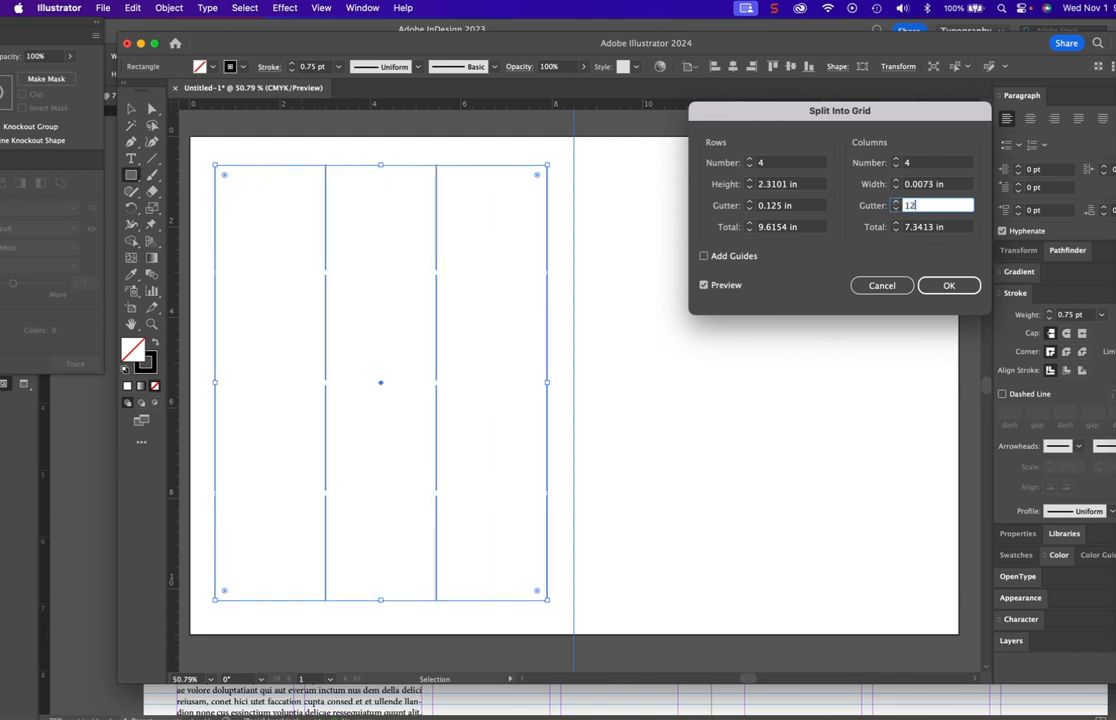
type(" point")
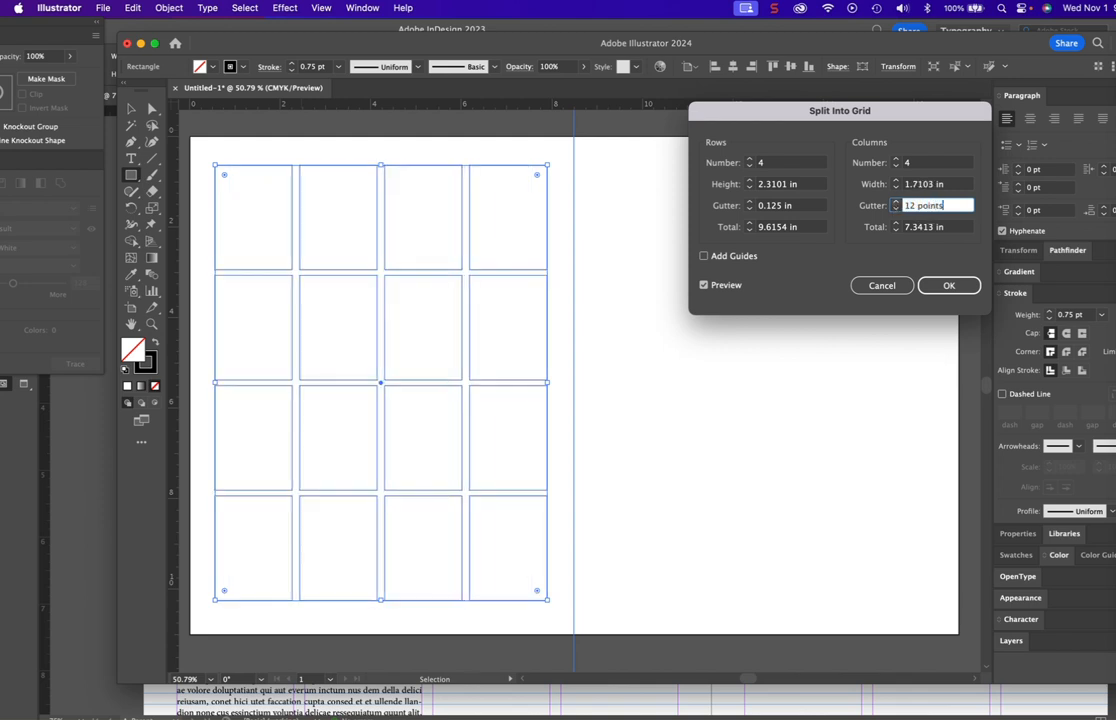
type("s")
left_click(754, 206)
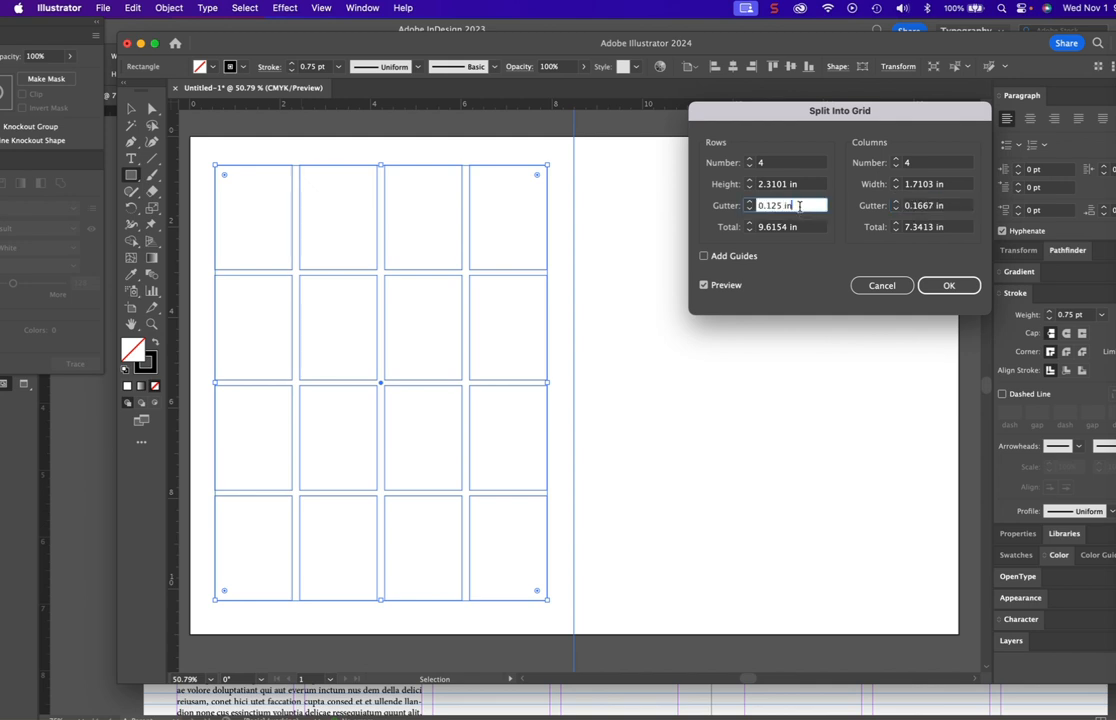
type("12 p")
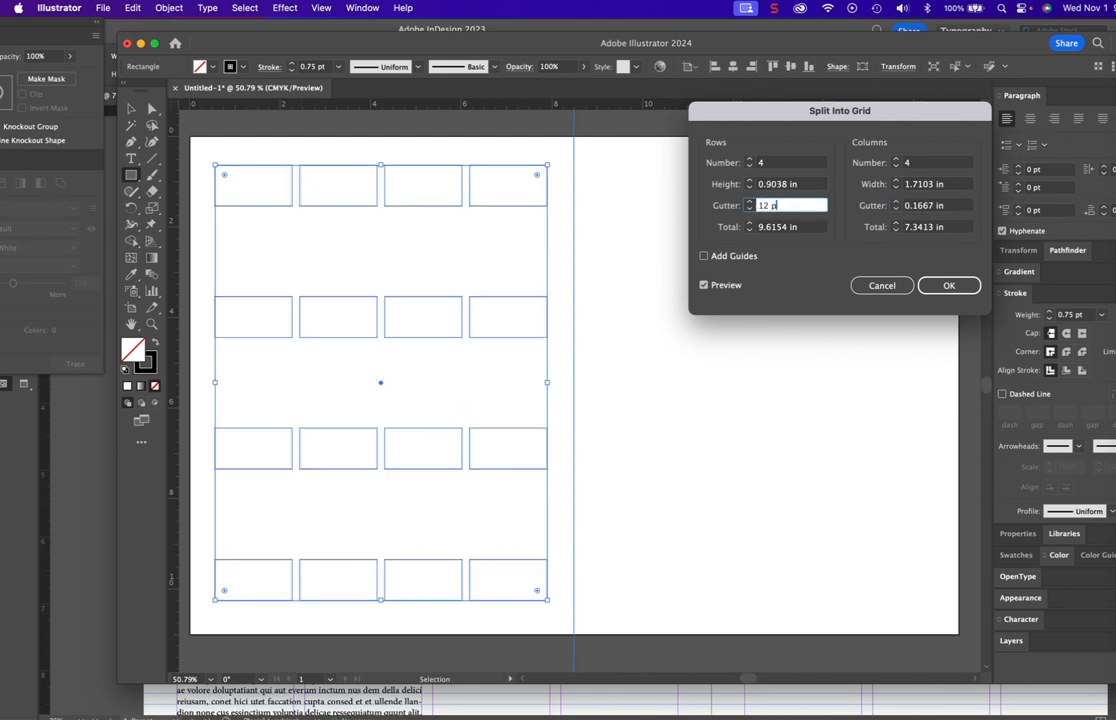
type("oints")
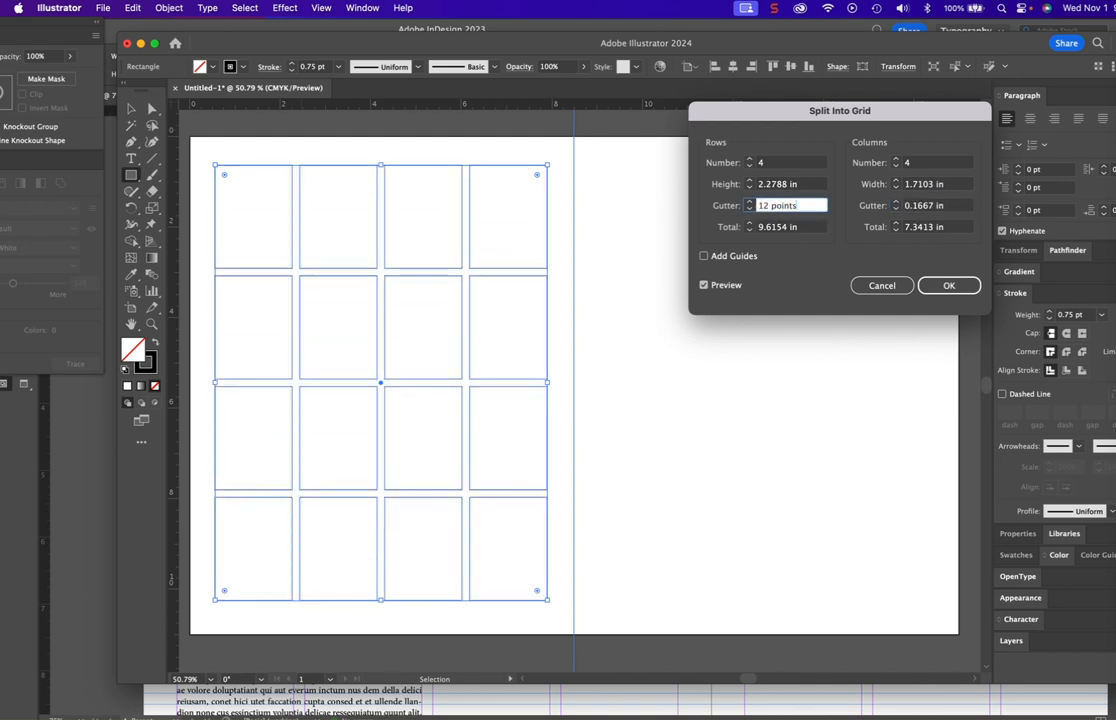
left_click(948, 285)
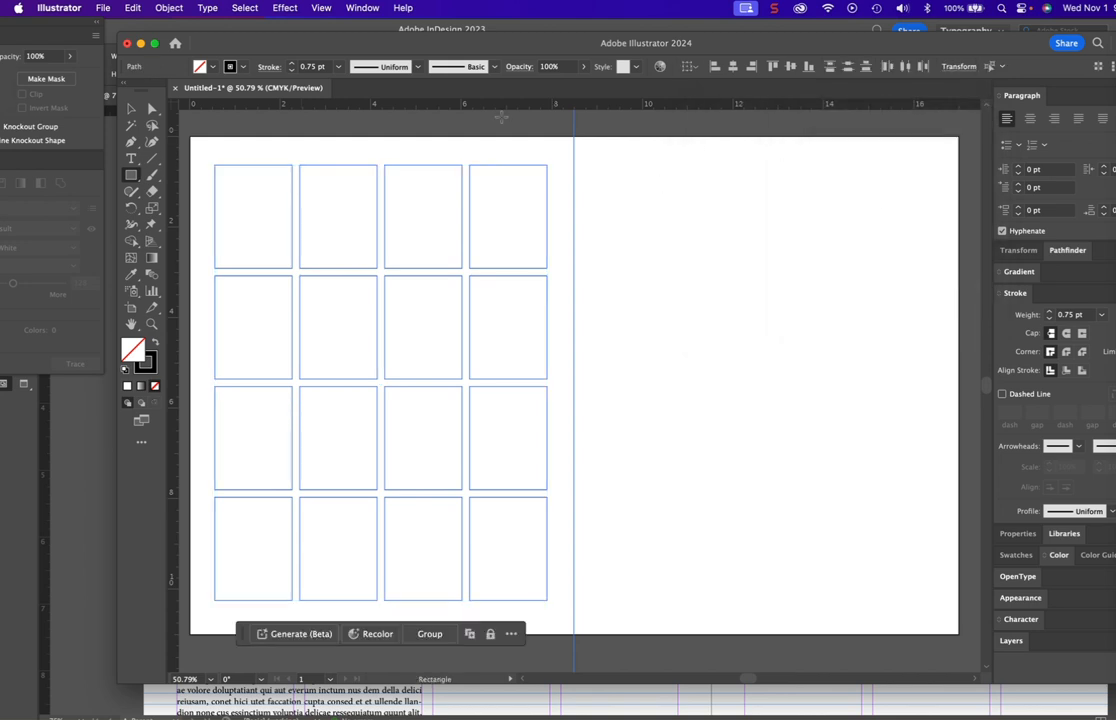
- Select all the grid cells, duplicate them onto the artboard's right half with matching margins, and deselect
left_click(130, 107)
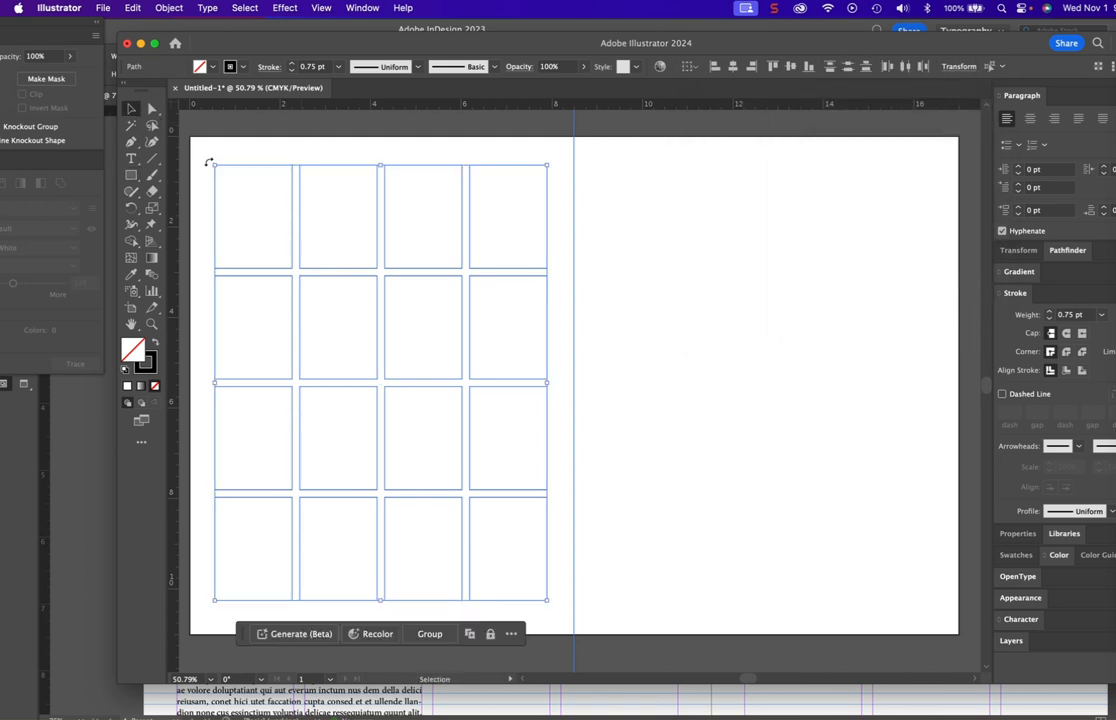
left_click(151, 108)
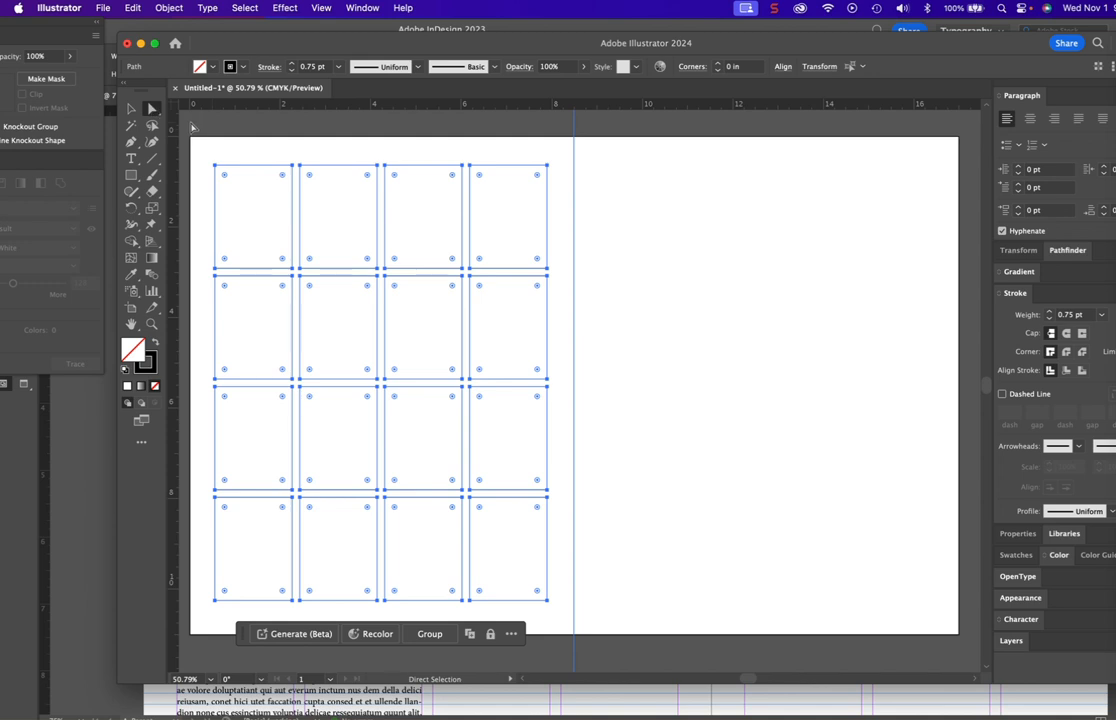
left_click(193, 127)
left_click(131, 110)
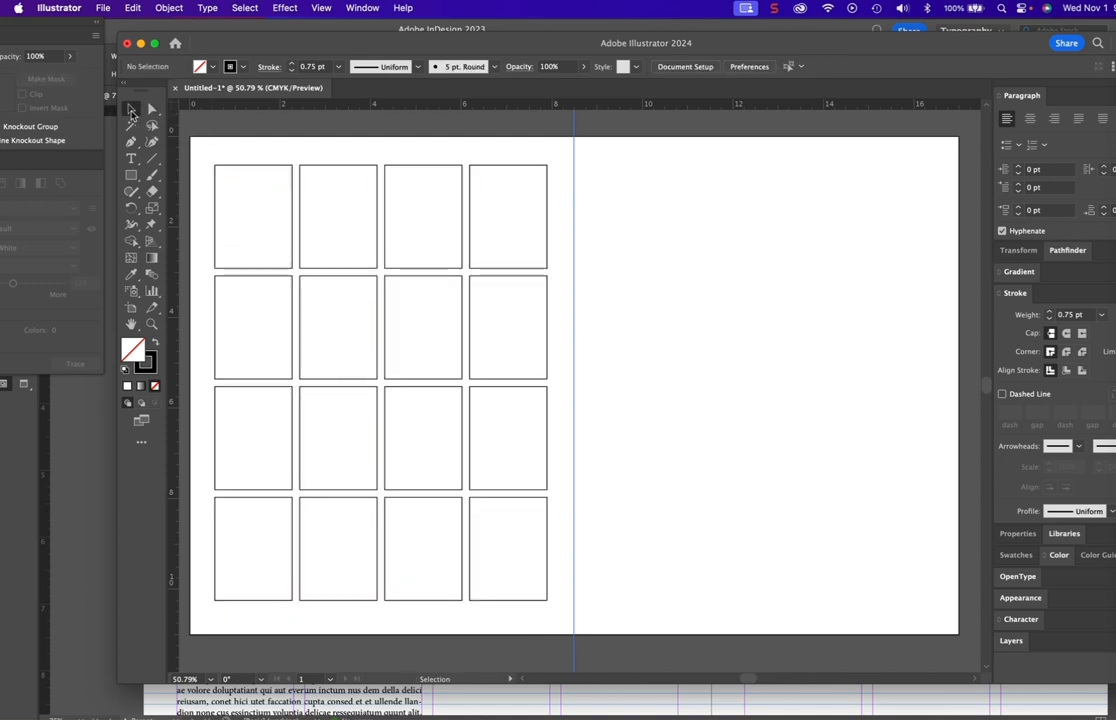
left_click_drag(201, 149, 558, 613)
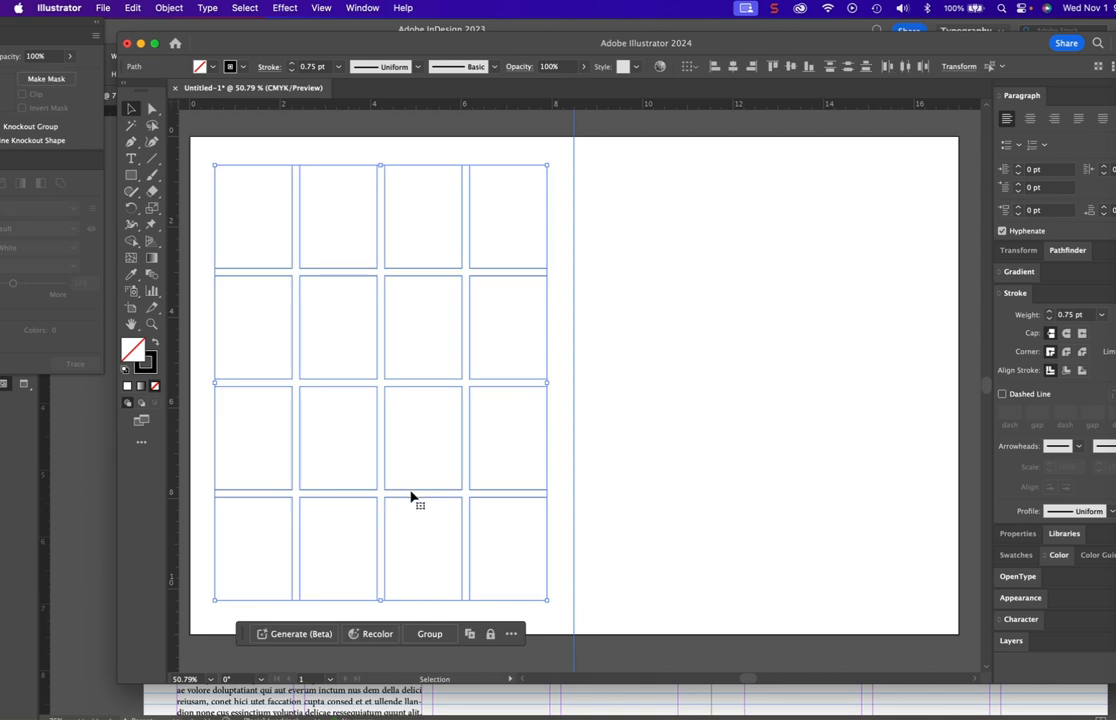
left_click_drag(410, 495, 798, 483, "alt+shift")
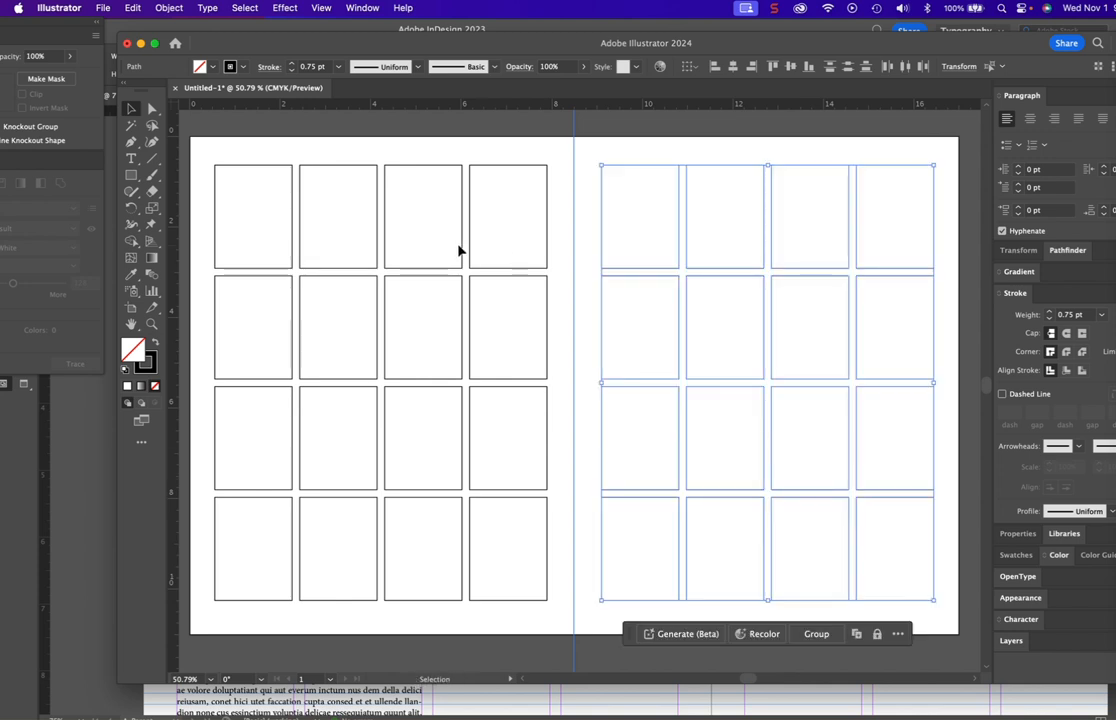
left_click(445, 130)
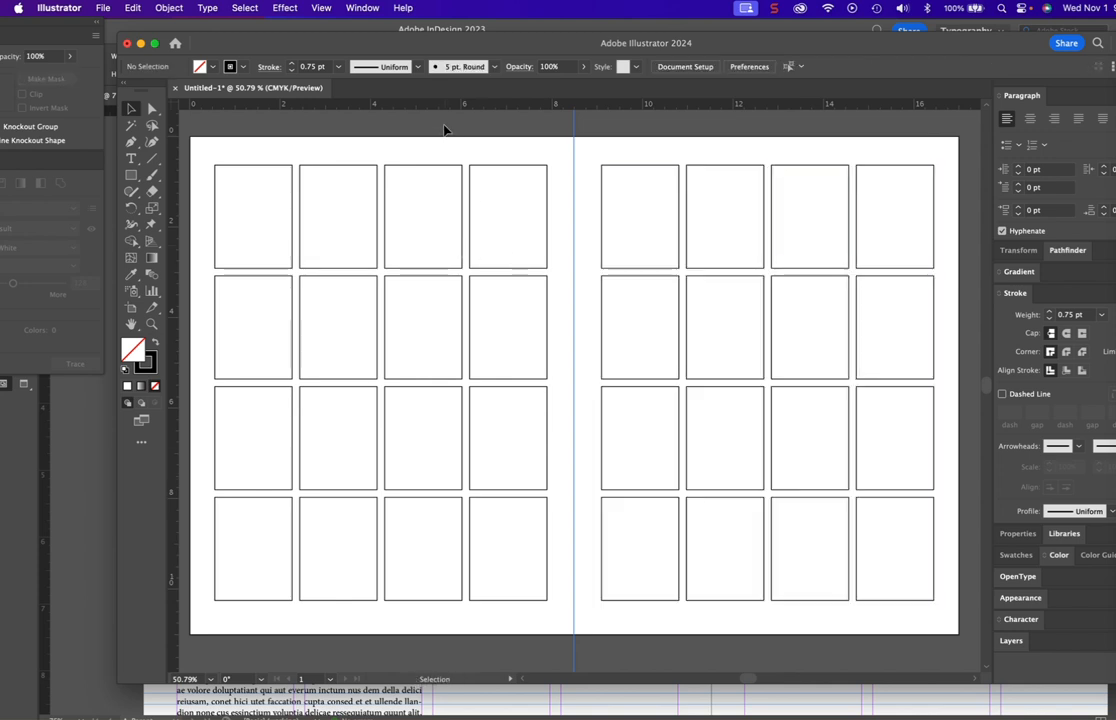